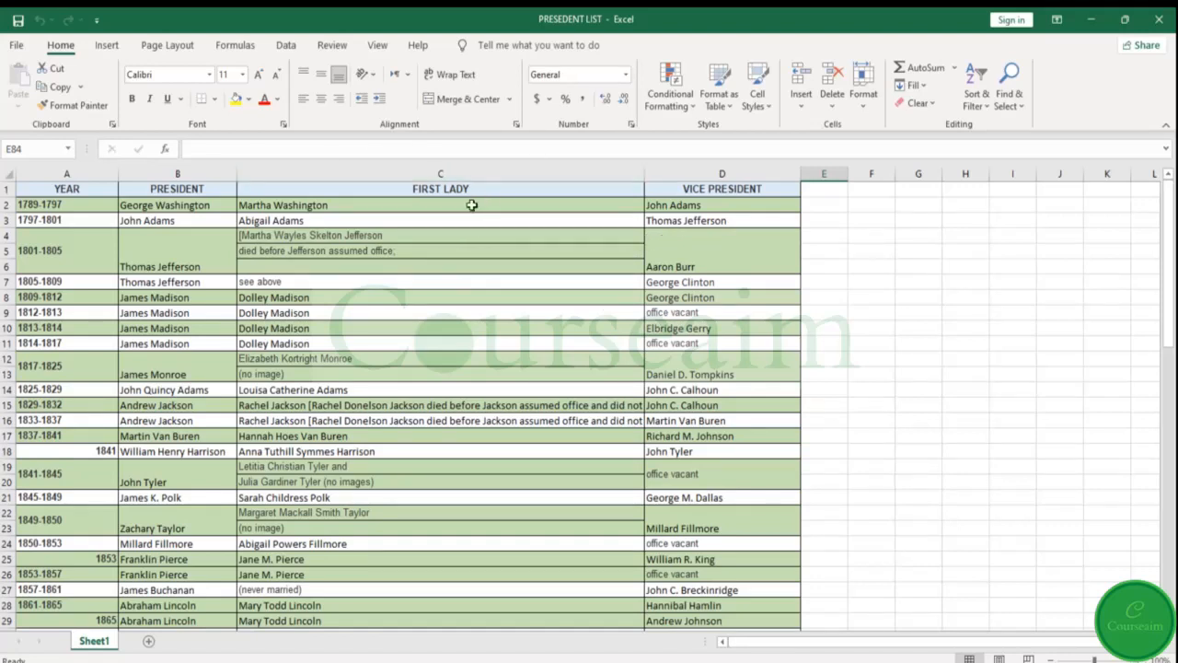
# Copy the first lady entry in C8 to cell G8 and widen column G to fit the text
pyautogui.click(424, 297)
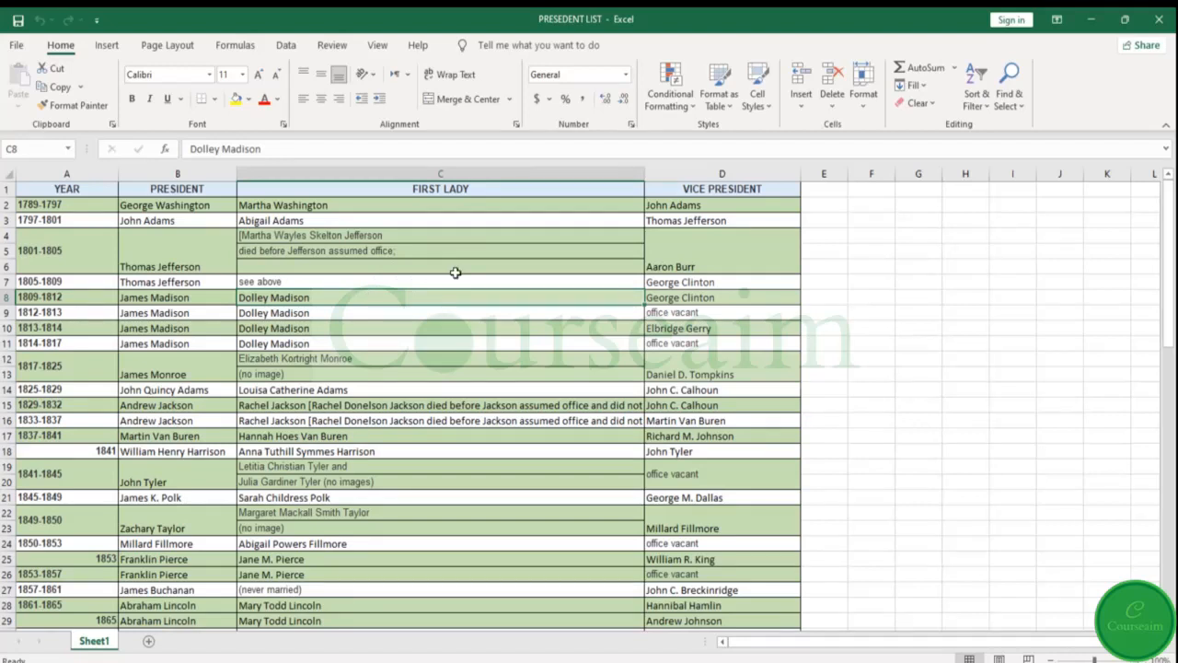
pyautogui.hotkey('ctrl', 'c')
pyautogui.hotkey('ctrl', 'c')
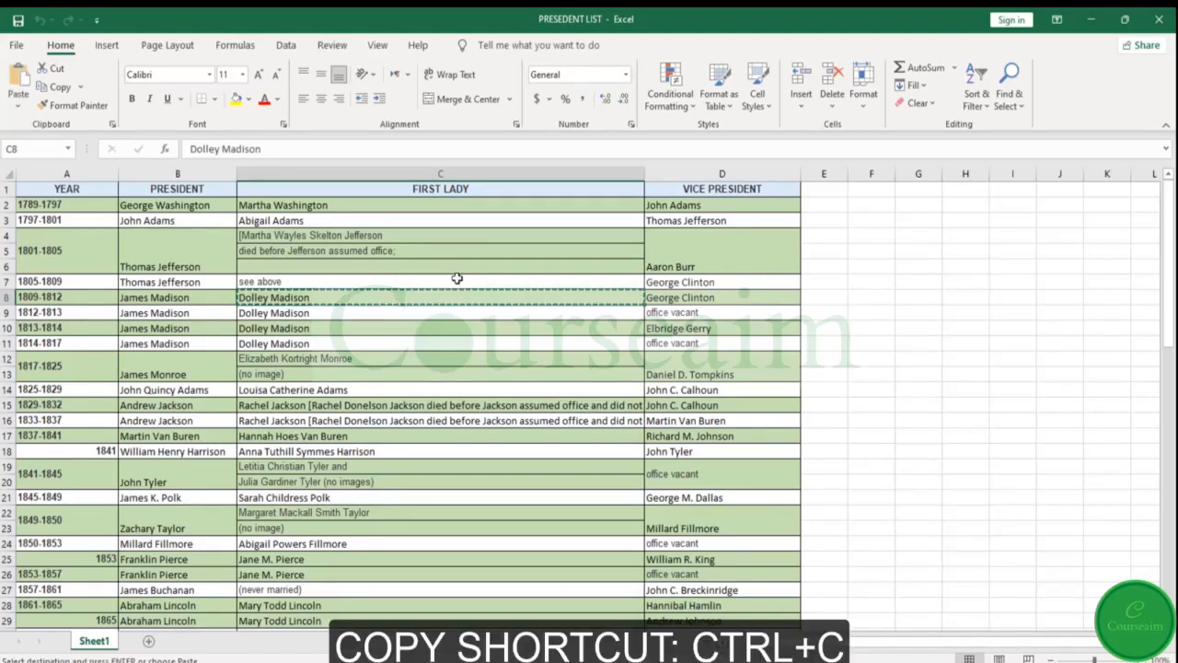
pyautogui.click(923, 296)
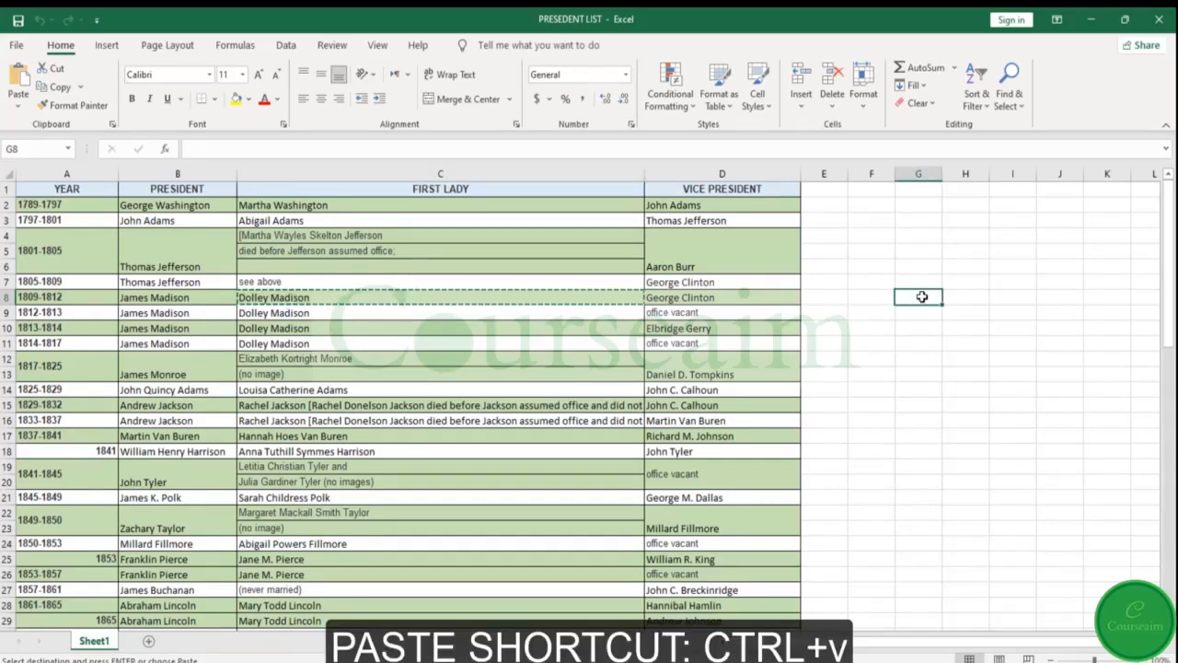
pyautogui.hotkey('ctrl', 'v')
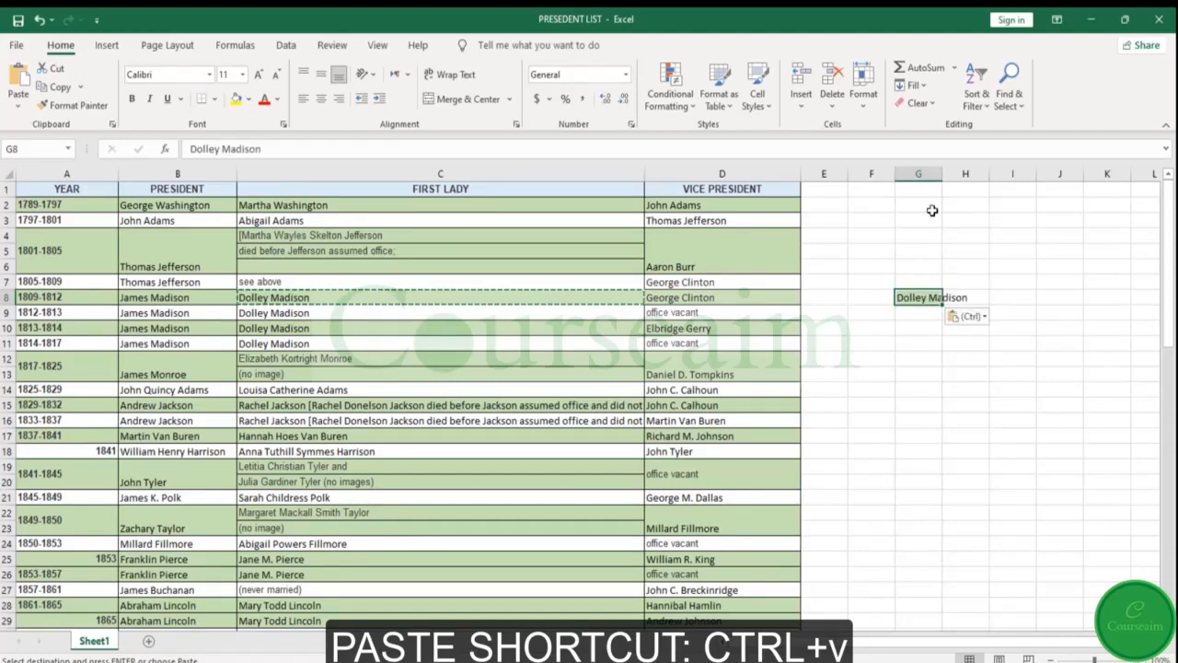
pyautogui.click(928, 168)
pyautogui.moveTo(937, 173); pyautogui.dragTo(1004, 175)
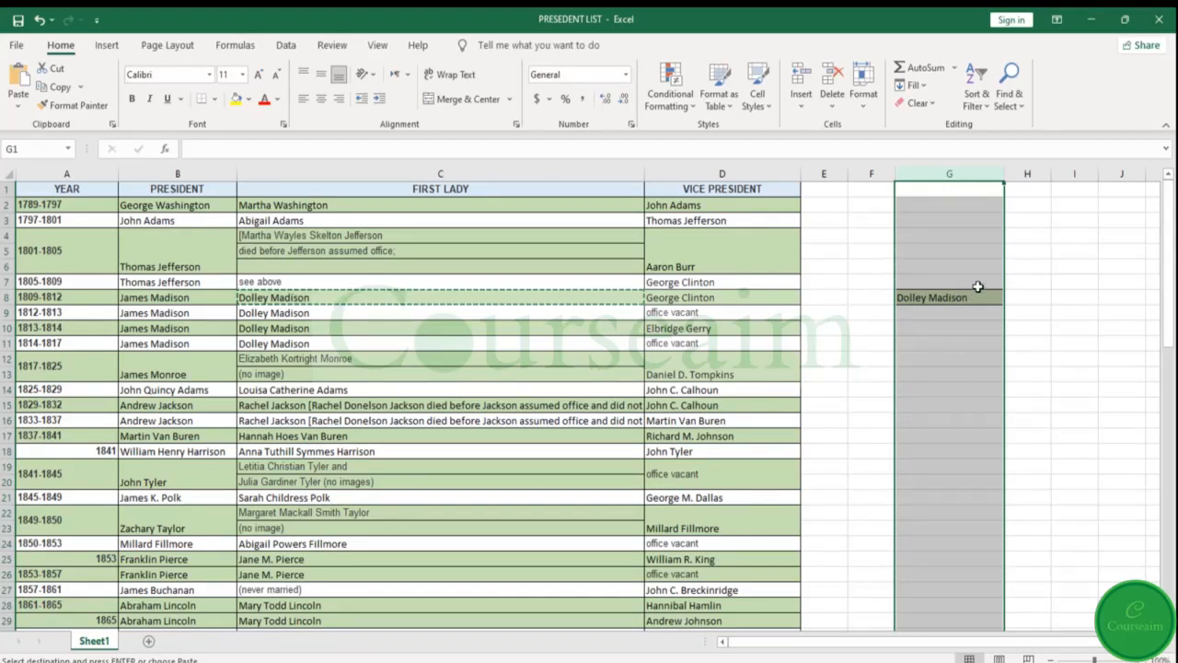
# Paste only the values of the copied C8 entry into cell G10 using Paste Special
pyautogui.click(949, 326)
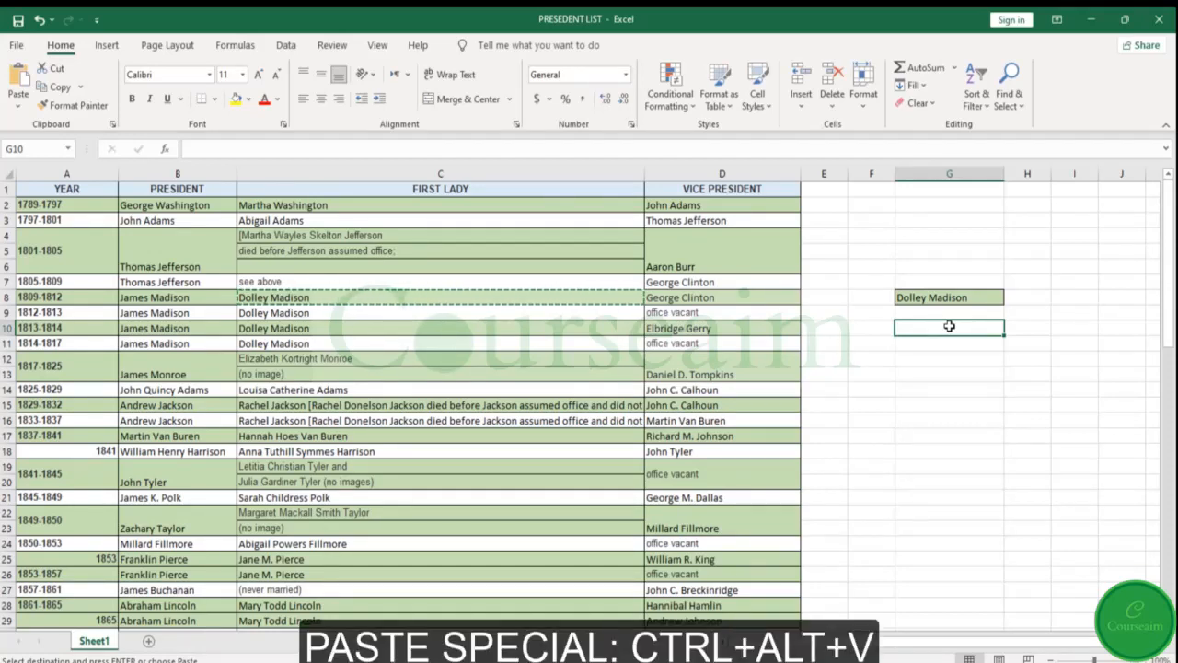
pyautogui.hotkey('ctrl', 'alt', 'v')
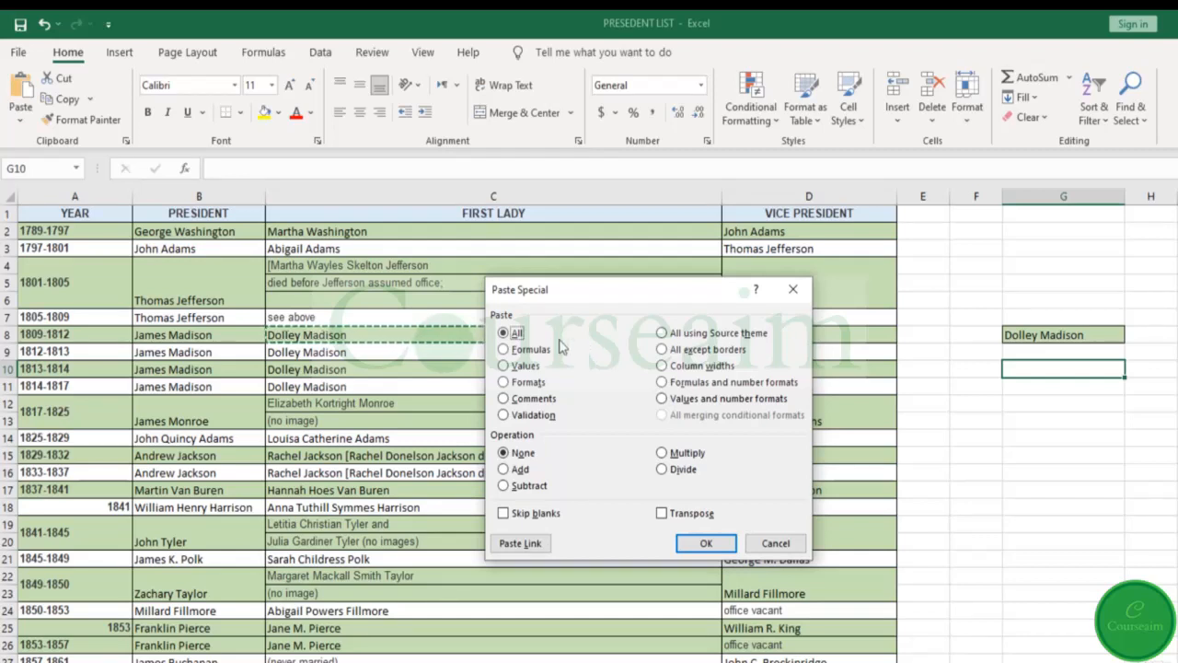
pyautogui.click(506, 366)
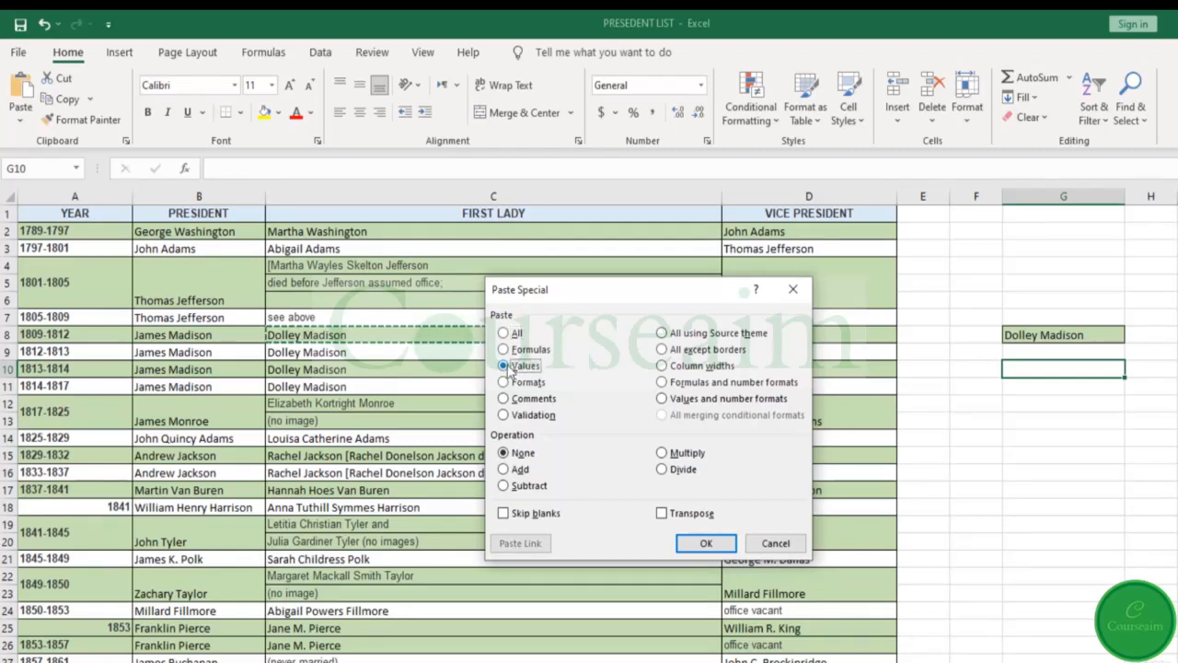
pyautogui.click(705, 542)
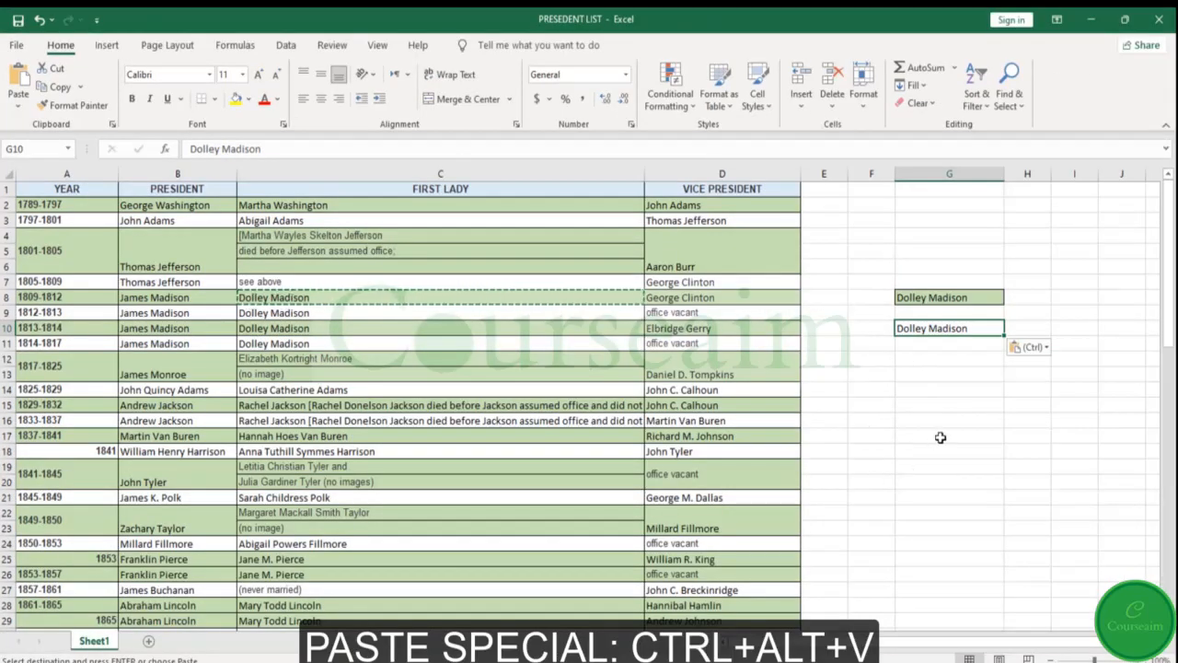
# Paste only the formats of the copied C8 cell into cell G12 using Paste Special
pyautogui.click(945, 359)
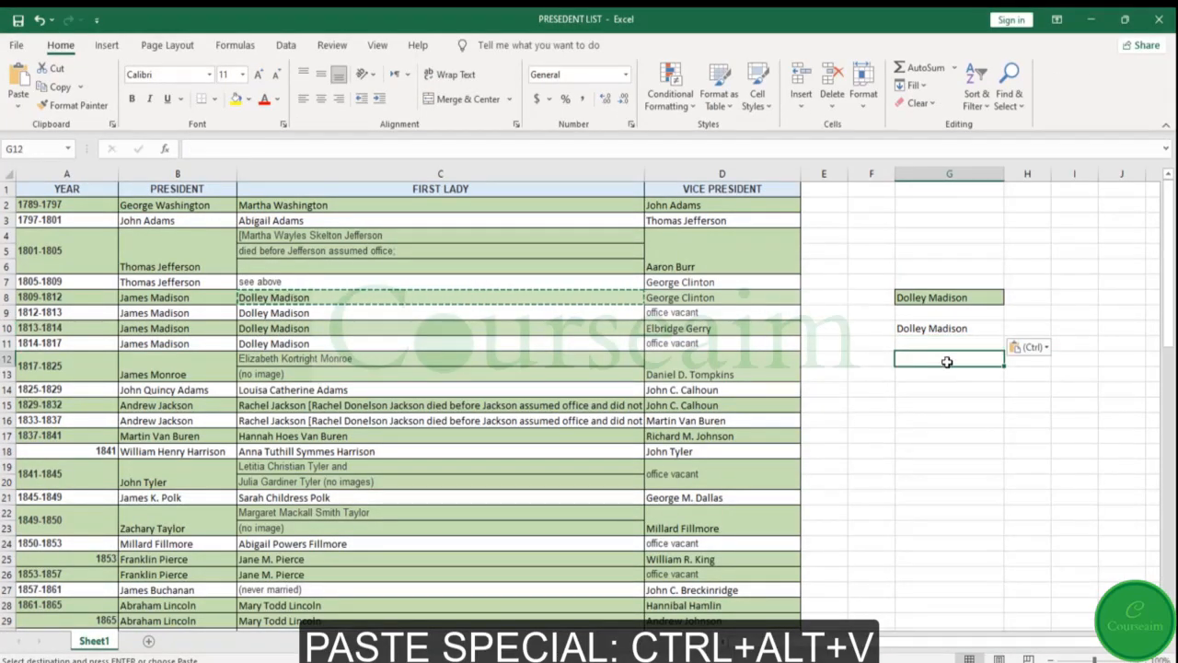
pyautogui.hotkey('ctrl', 'alt', 'v')
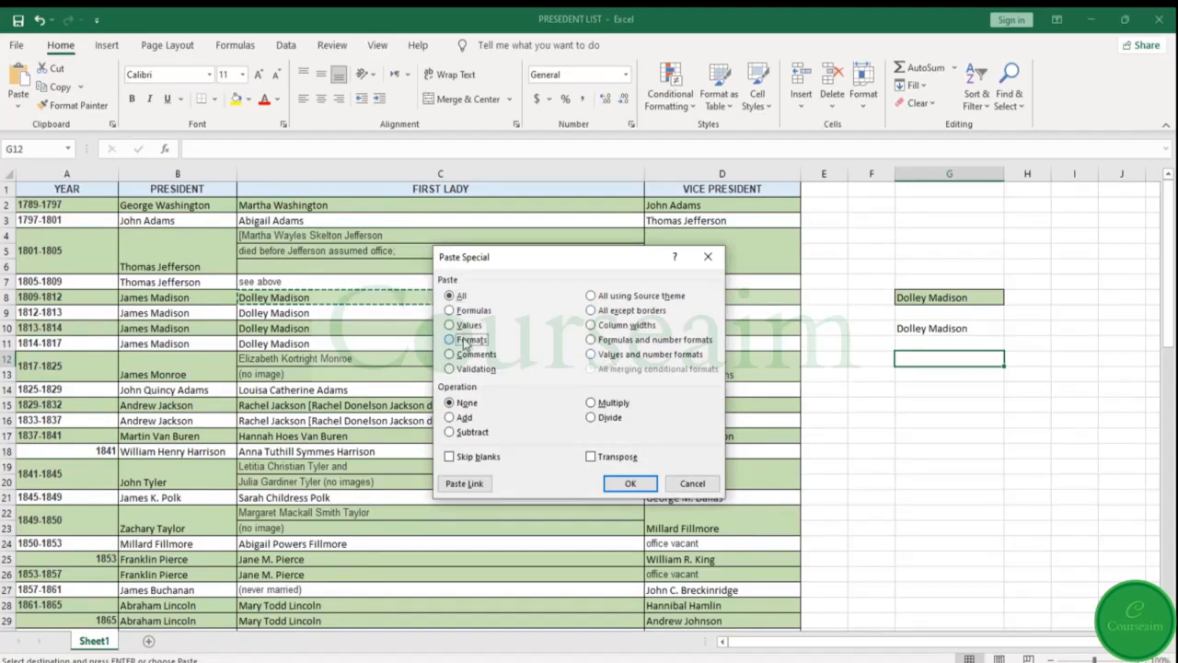
pyautogui.click(466, 341)
pyautogui.click(618, 482)
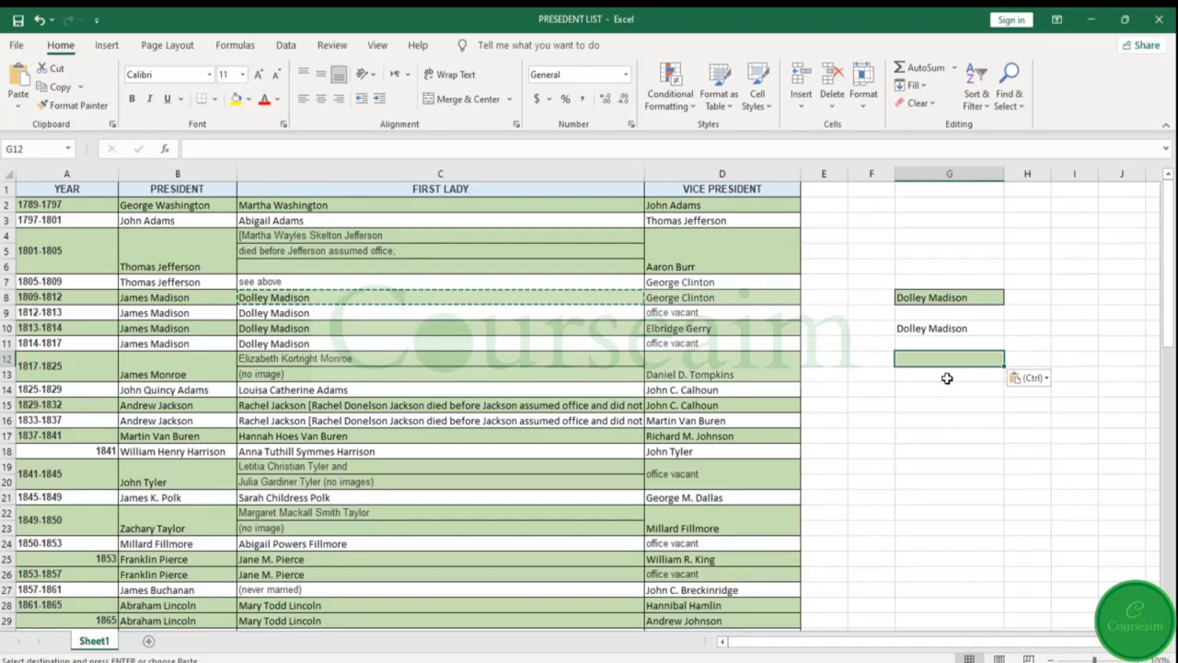
# Add the copied C8 entry to the formatted cell G12 as values only
pyautogui.hotkey('ctrl', 'alt', 'v')
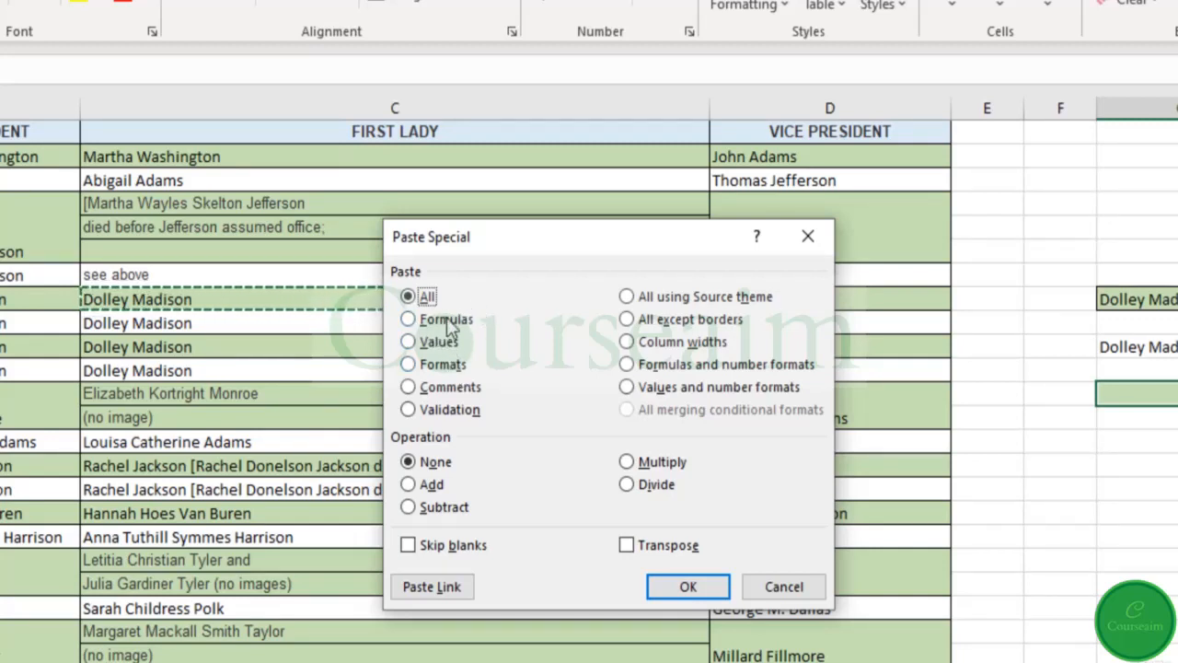
pyautogui.click(453, 385)
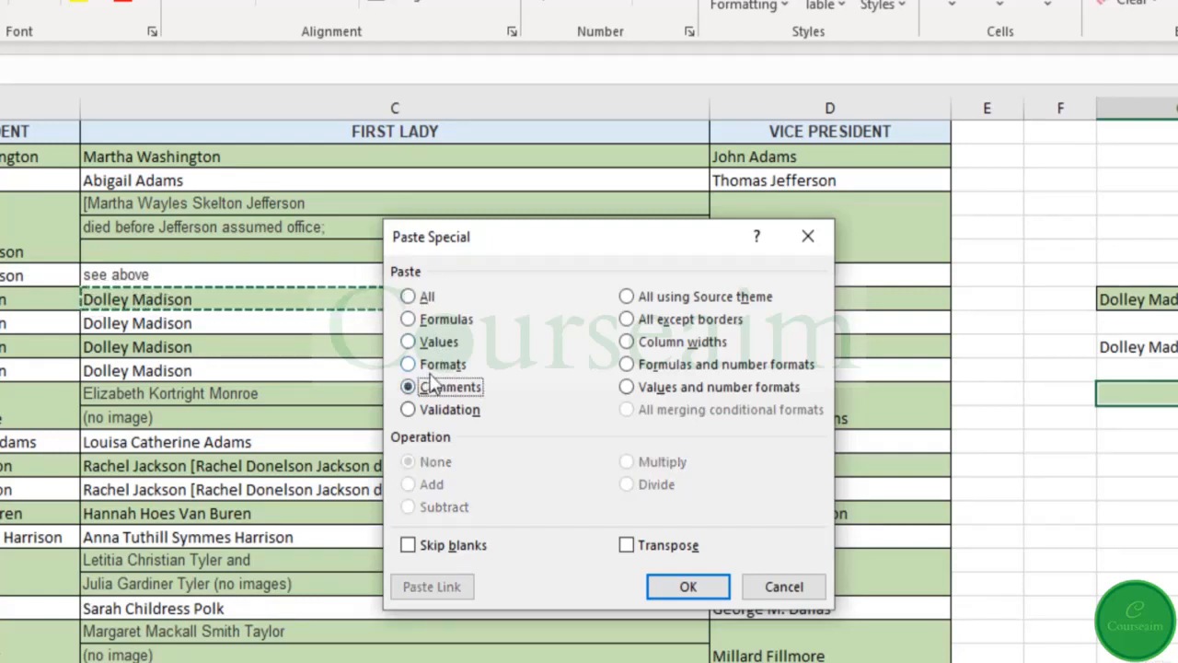
pyautogui.click(436, 344)
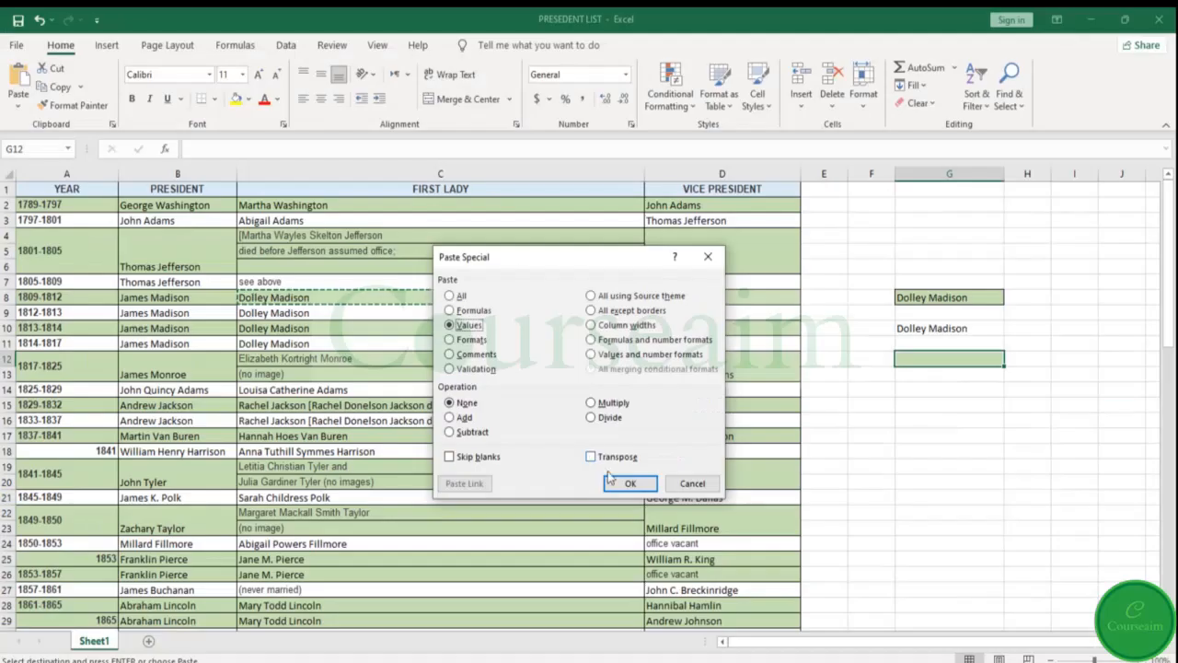
pyautogui.click(628, 482)
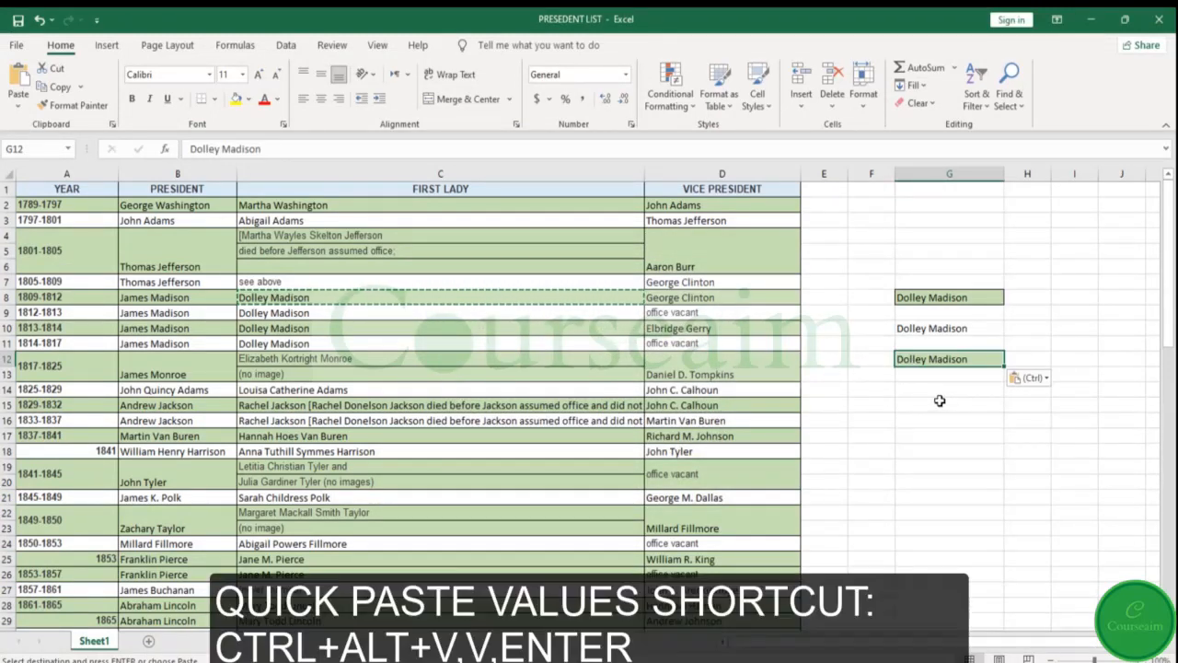
pyautogui.press('Return')
# Paste the copied C8 entry as values only into G15 and check that cell's content
pyautogui.click(940, 400)
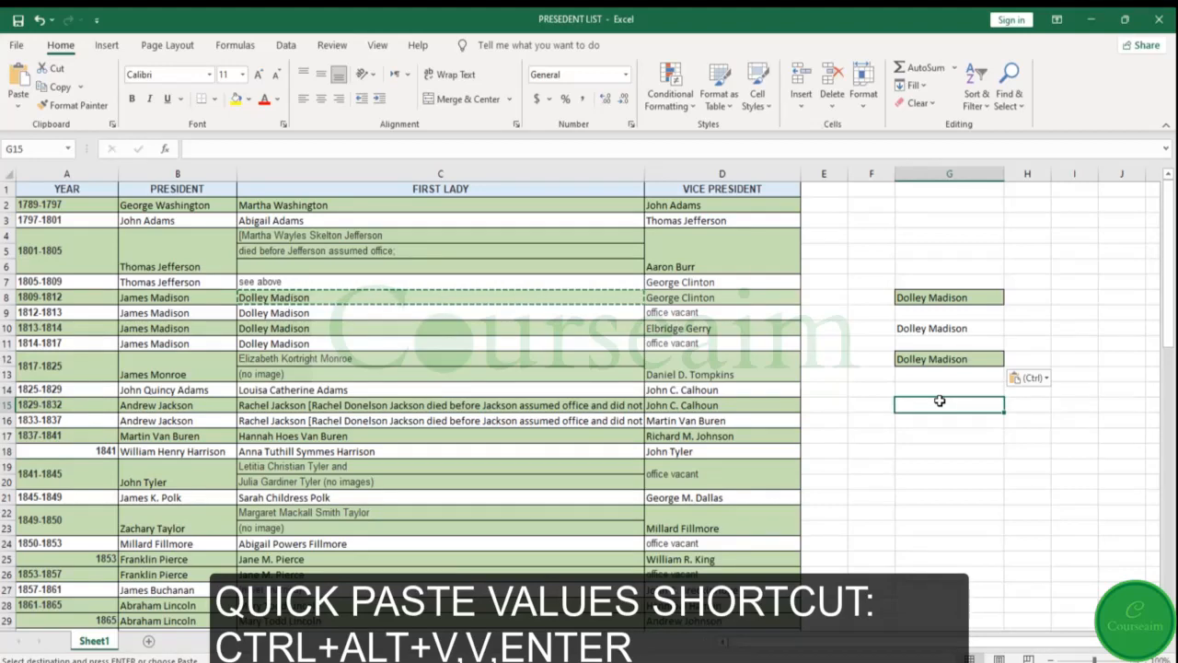
pyautogui.hotkey('ctrl', 'alt', 'v')
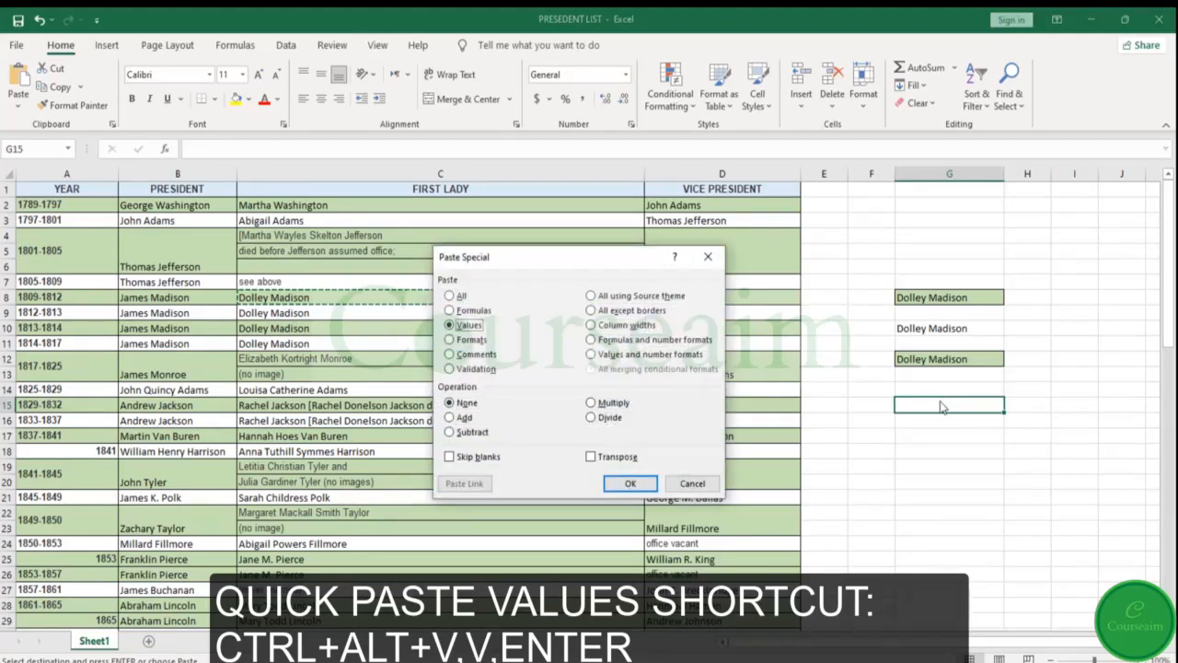
pyautogui.press('Return')
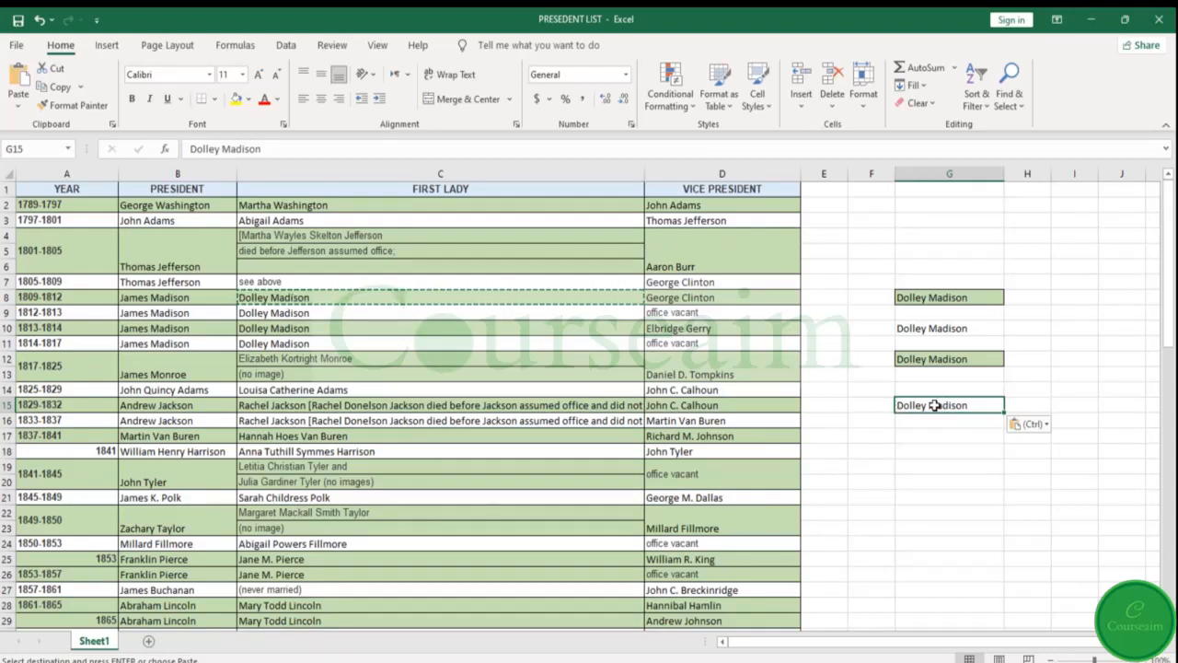
pyautogui.doubleClick(982, 403)
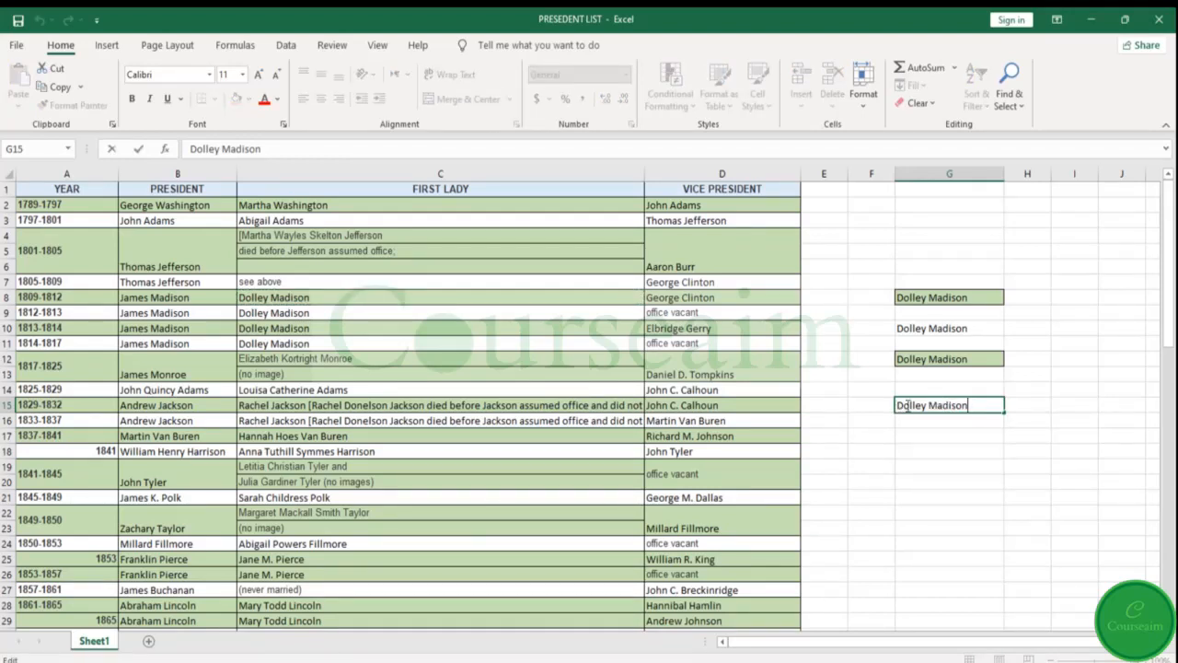
pyautogui.click(837, 437)
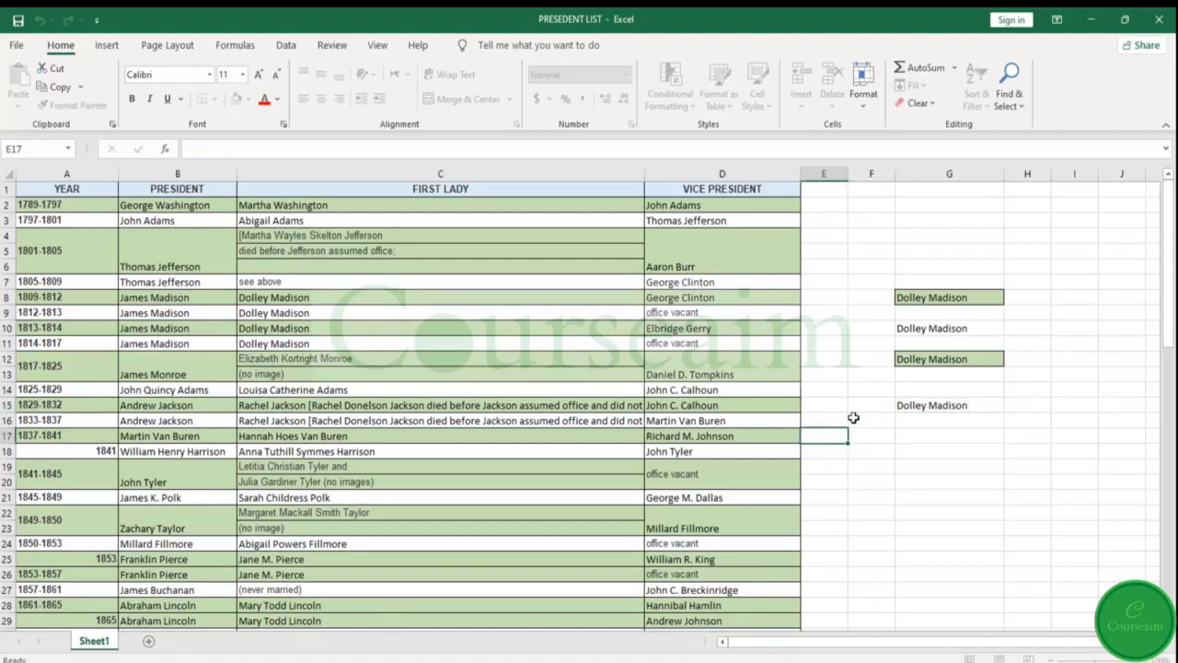
# Cut the C8 entry and paste it into cell G5, and undo the move
pyautogui.click(376, 298)
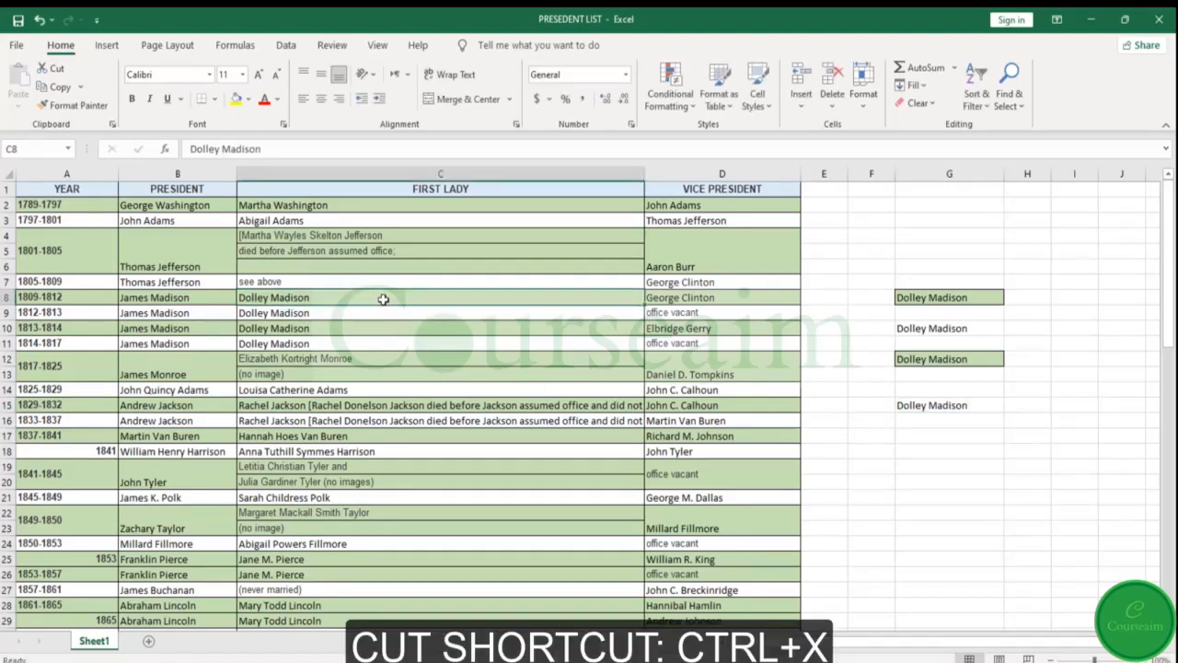
pyautogui.hotkey('ctrl', 'x')
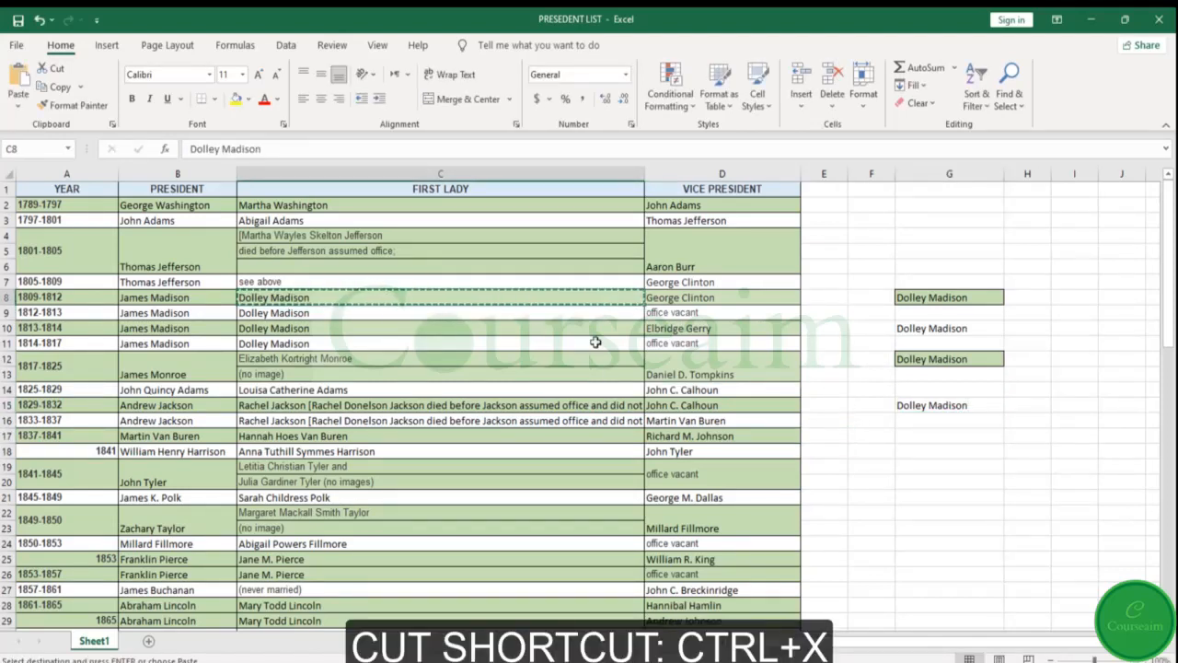
pyautogui.click(942, 250)
pyautogui.hotkey('ctrl', 'v')
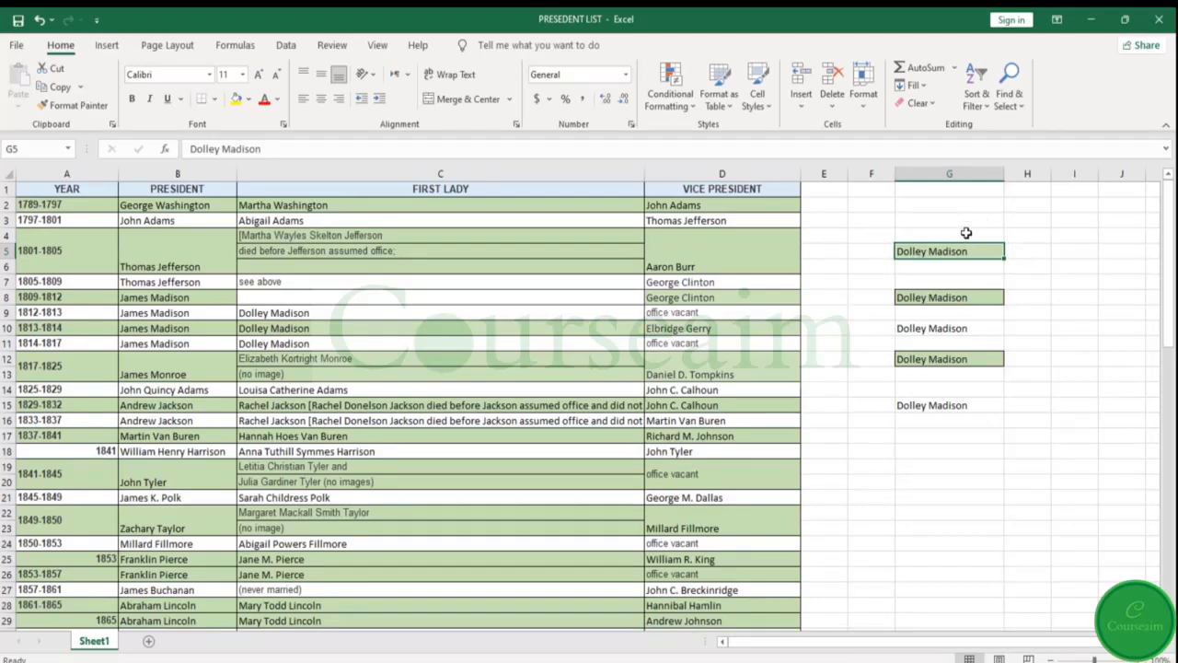
pyautogui.hotkey('ctrl', 'z')
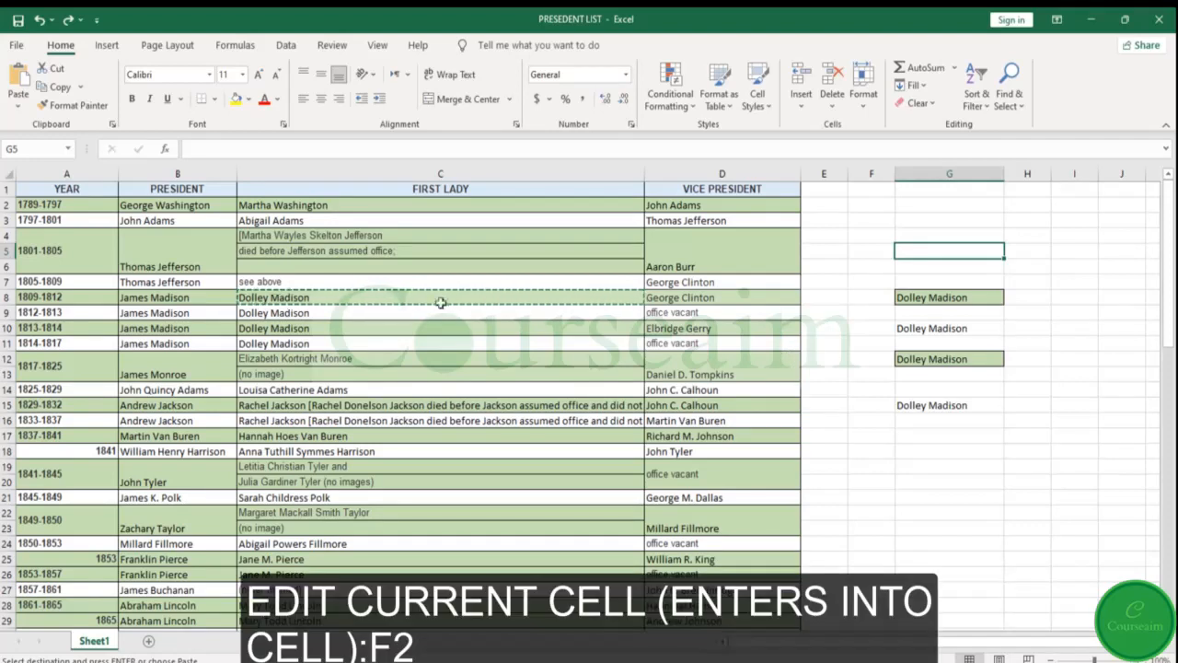
# Open cells G5 and C8 for editing and leave edit mode without changing their contents
pyautogui.press('F2')
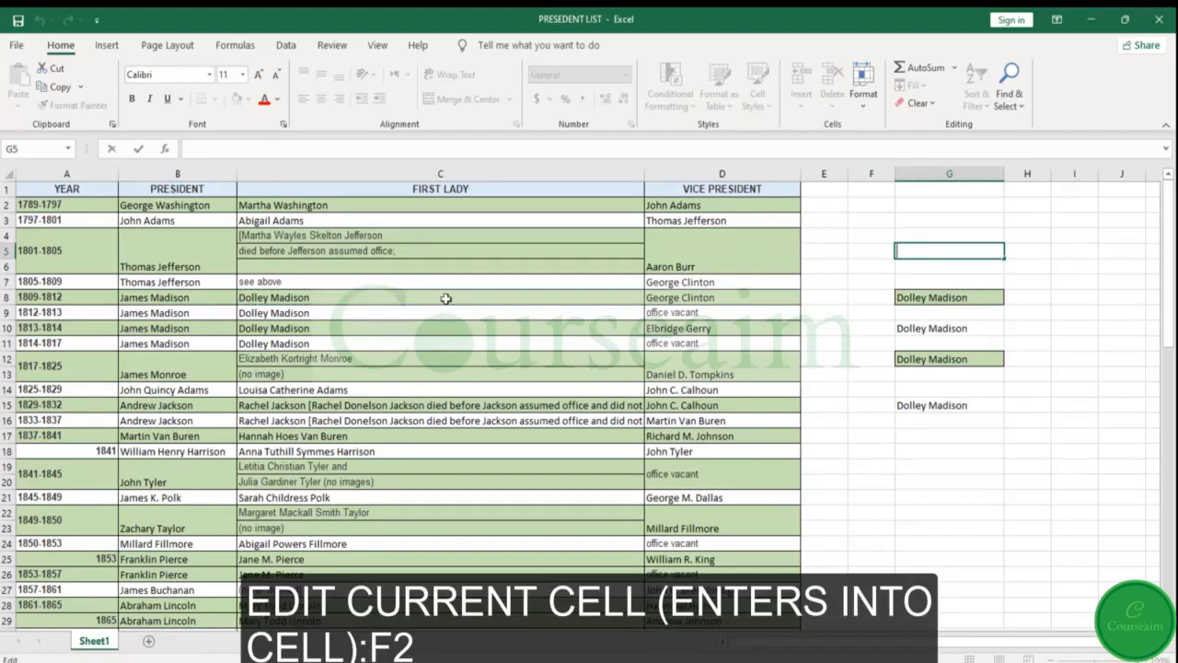
pyautogui.click(402, 291)
pyautogui.press('F2')
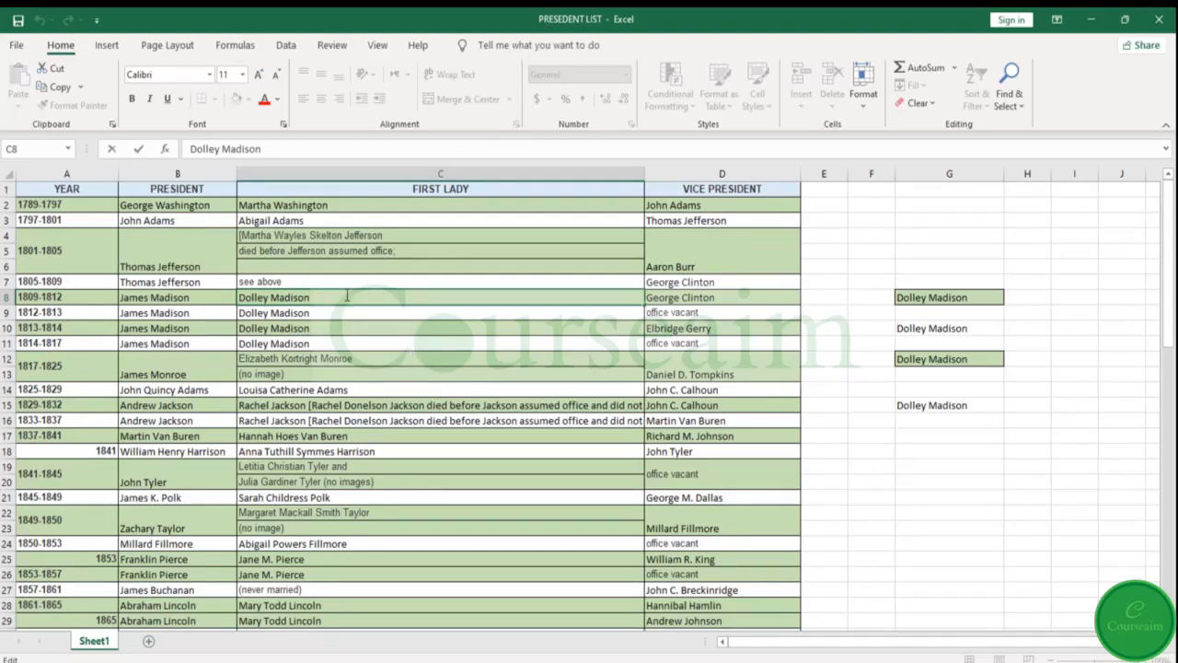
pyautogui.press('Escape')
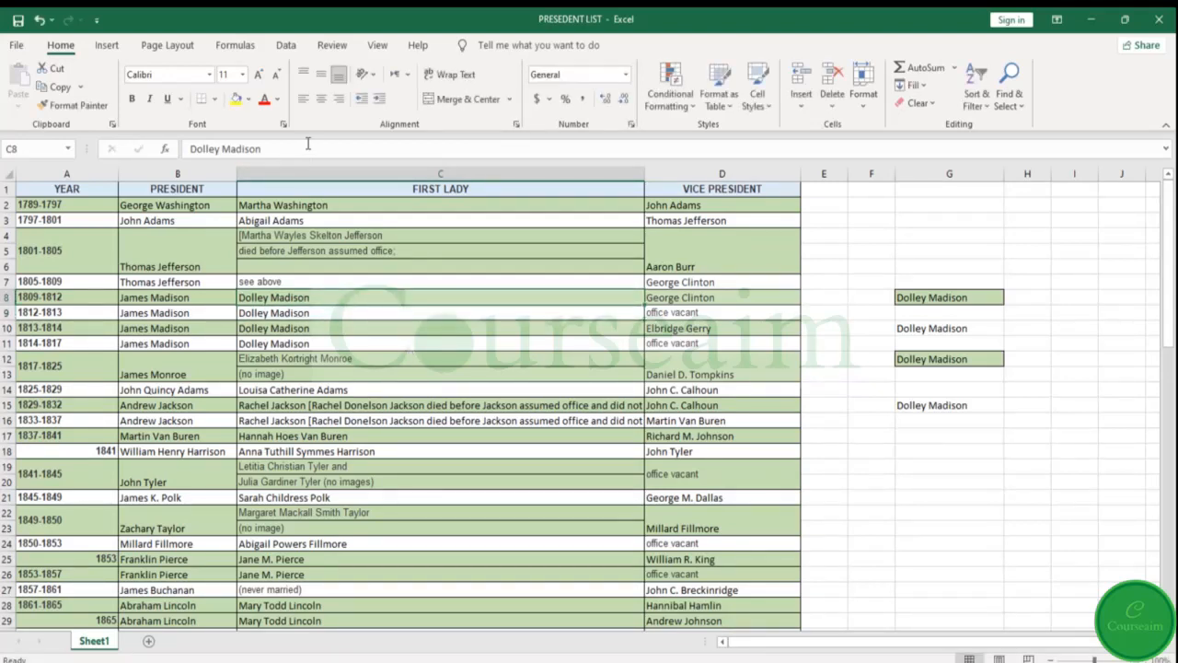
pyautogui.click(309, 146)
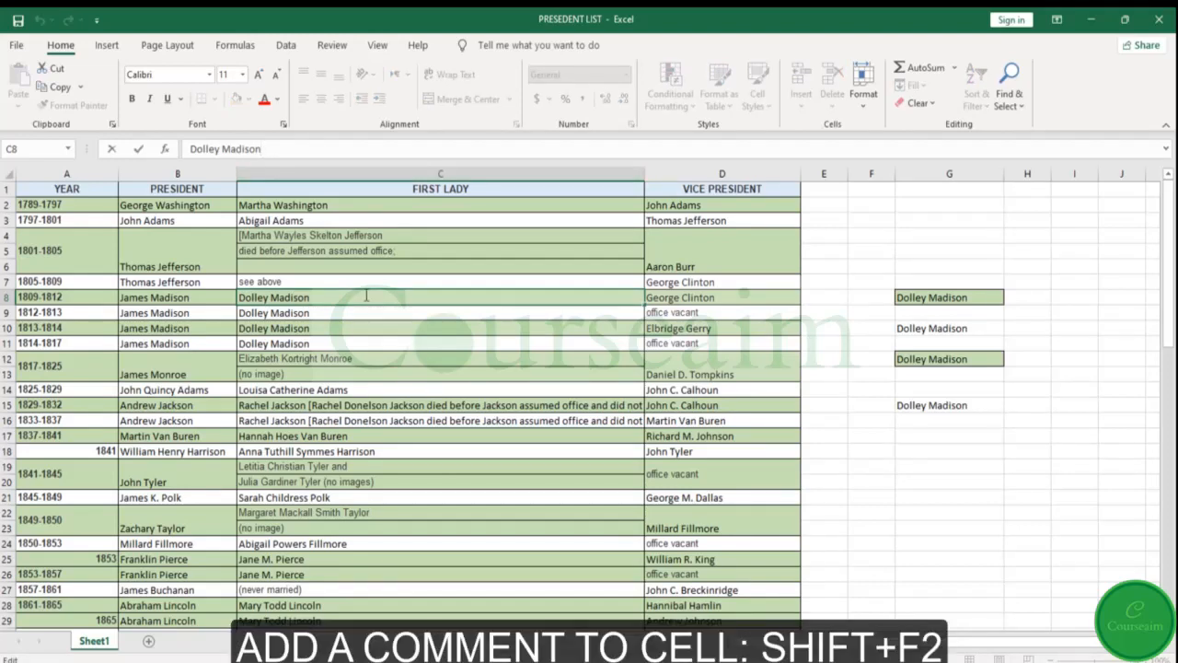
pyautogui.press('Escape')
# Add a comment to cell C8 without entering any comment text
pyautogui.hotkey('shift', 'F2')
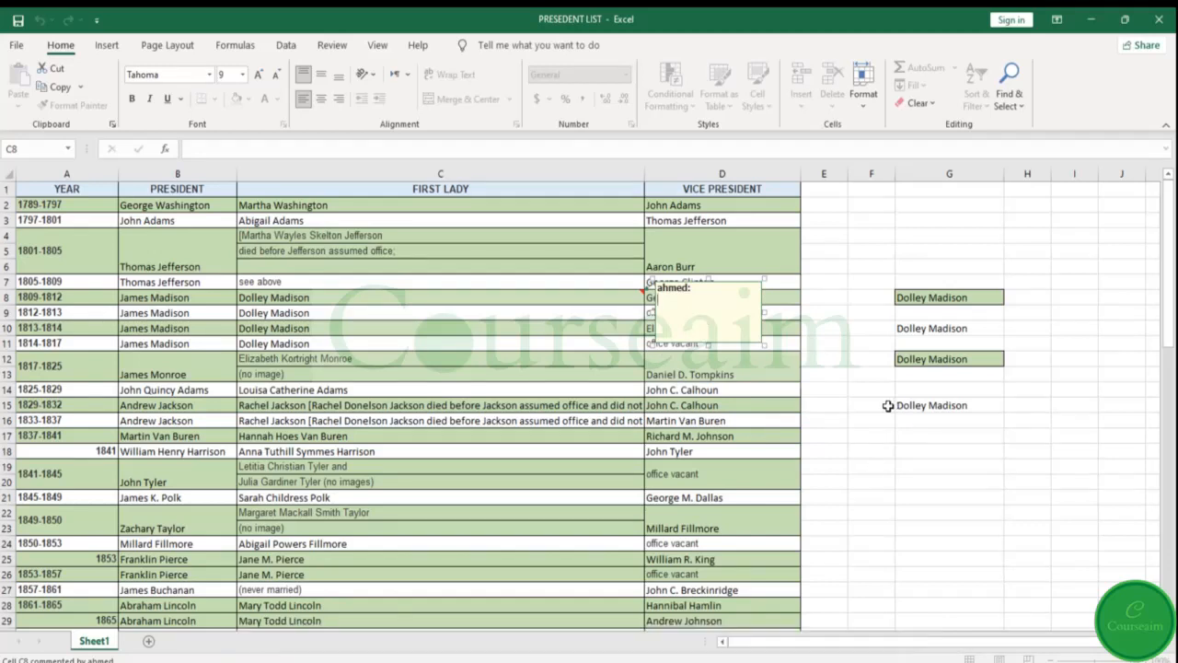
pyautogui.click(862, 509)
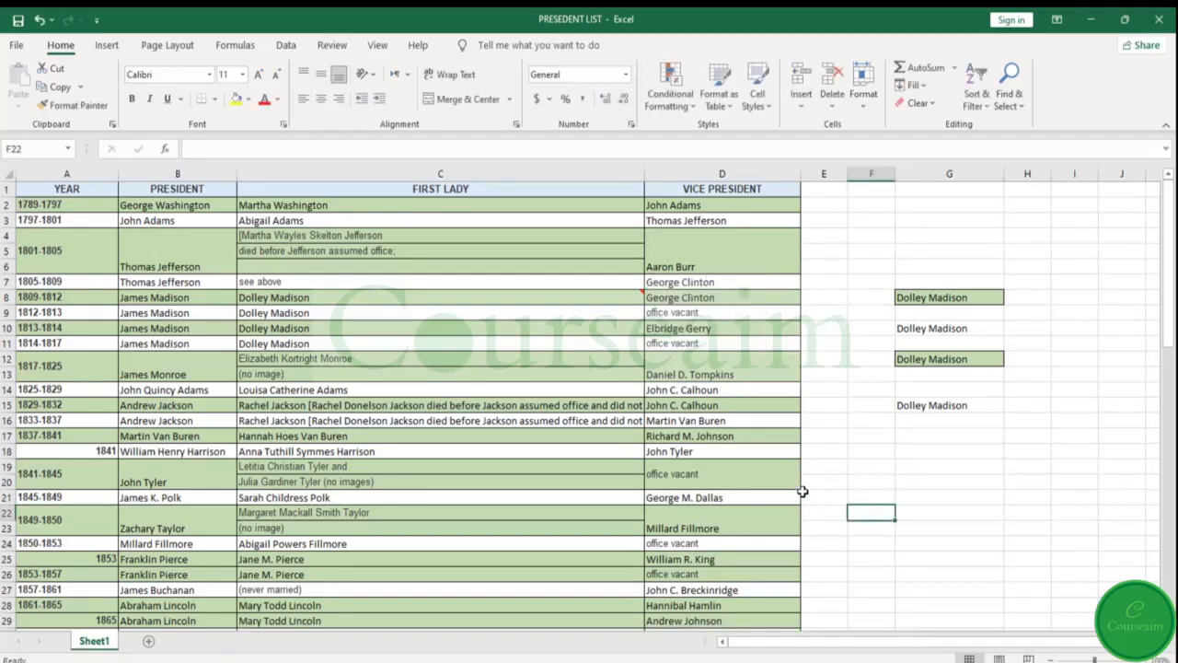
# Undo the C8 comment, all the entries and formats pasted into column G, and the column widening
pyautogui.click(39, 25)
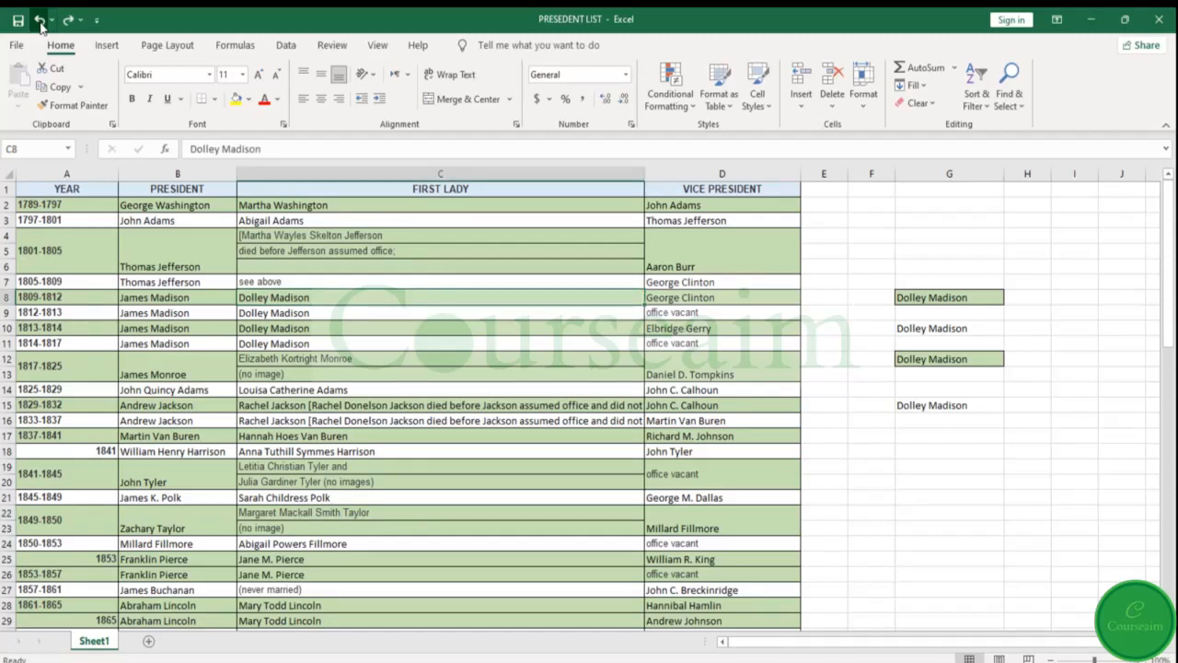
pyautogui.click(39, 25)
pyautogui.click(40, 25)
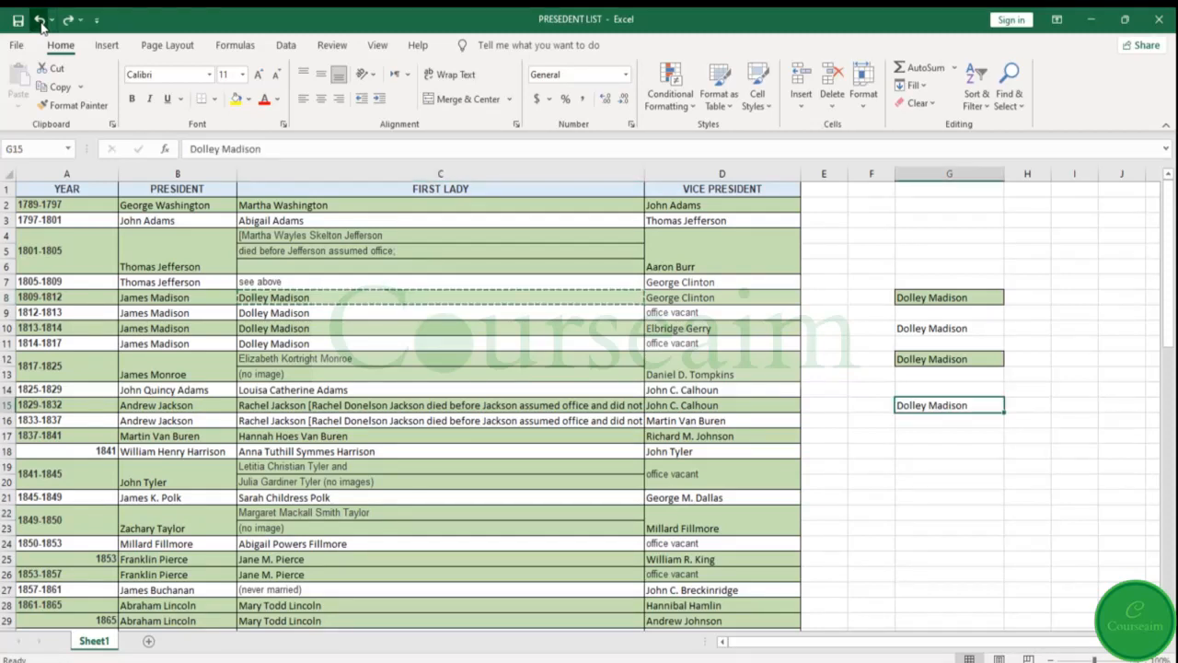
pyautogui.click(39, 25)
pyautogui.click(40, 25)
pyautogui.click(40, 25)
pyautogui.click(40, 25)
pyautogui.click(40, 25)
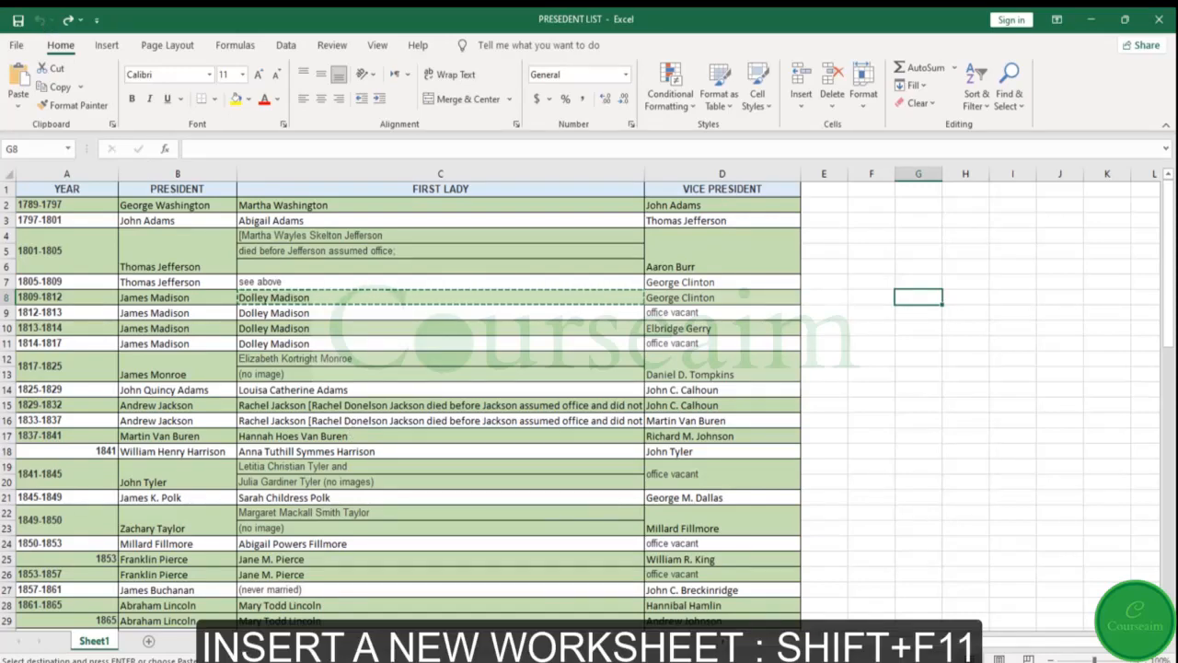
# Insert a new blank worksheet in the workbook
pyautogui.hotkey('shift', 'F11')
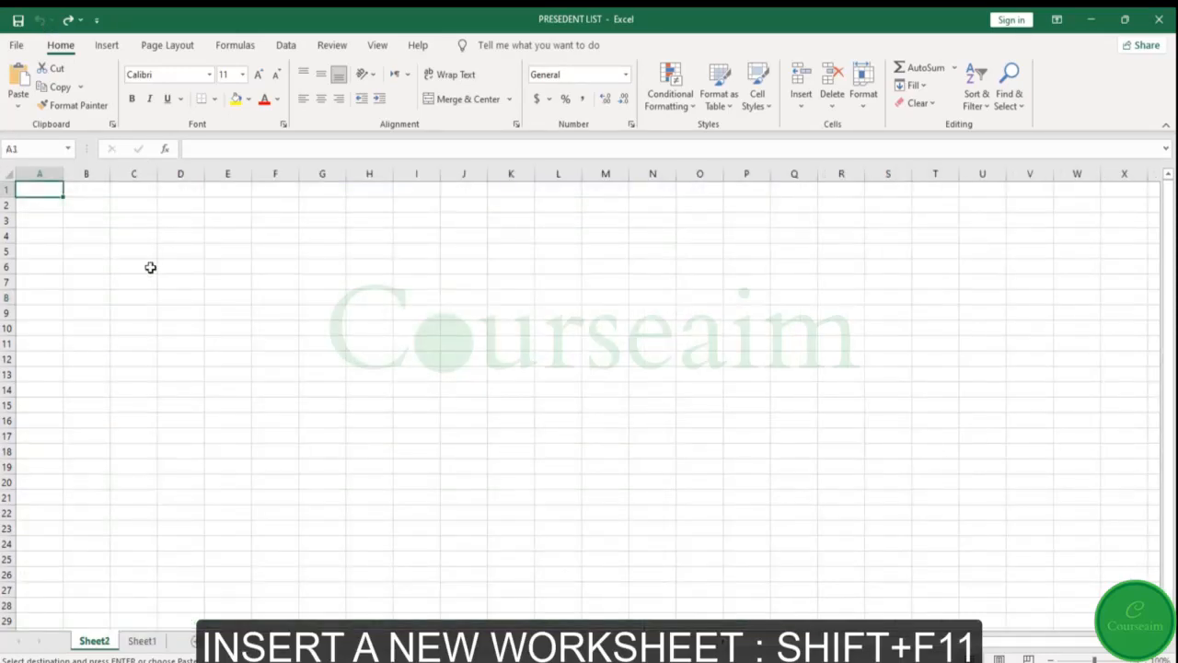
# Delete the blank worksheet Sheet2 from the workbook
pyautogui.rightClick(101, 647)
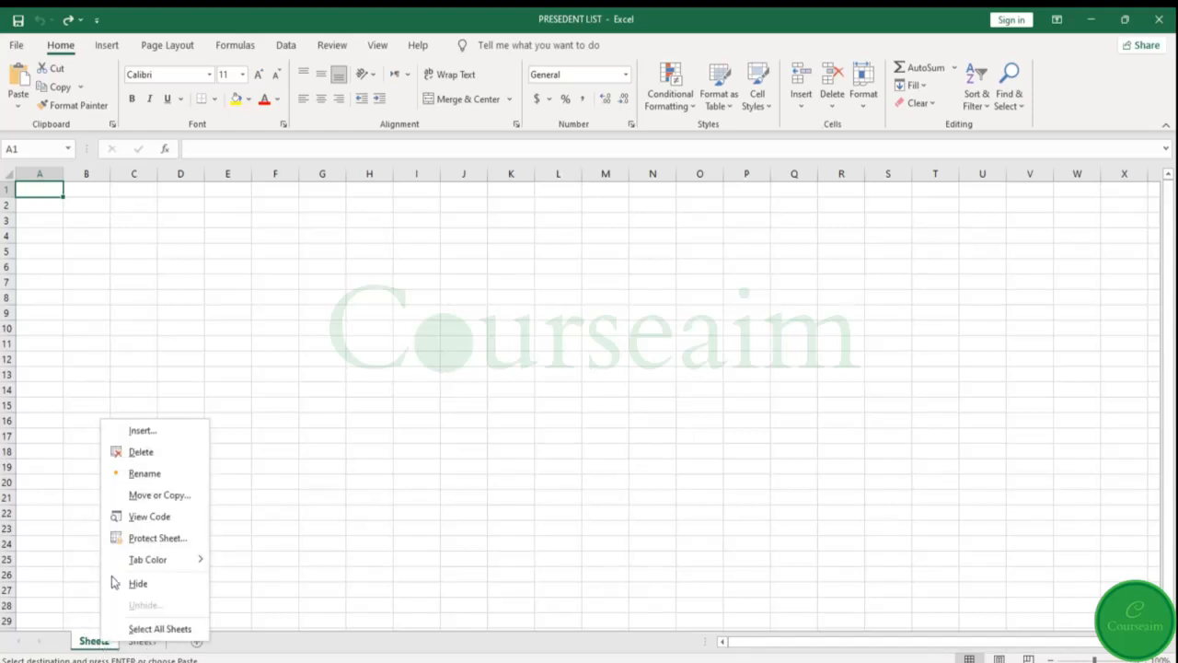
pyautogui.click(142, 455)
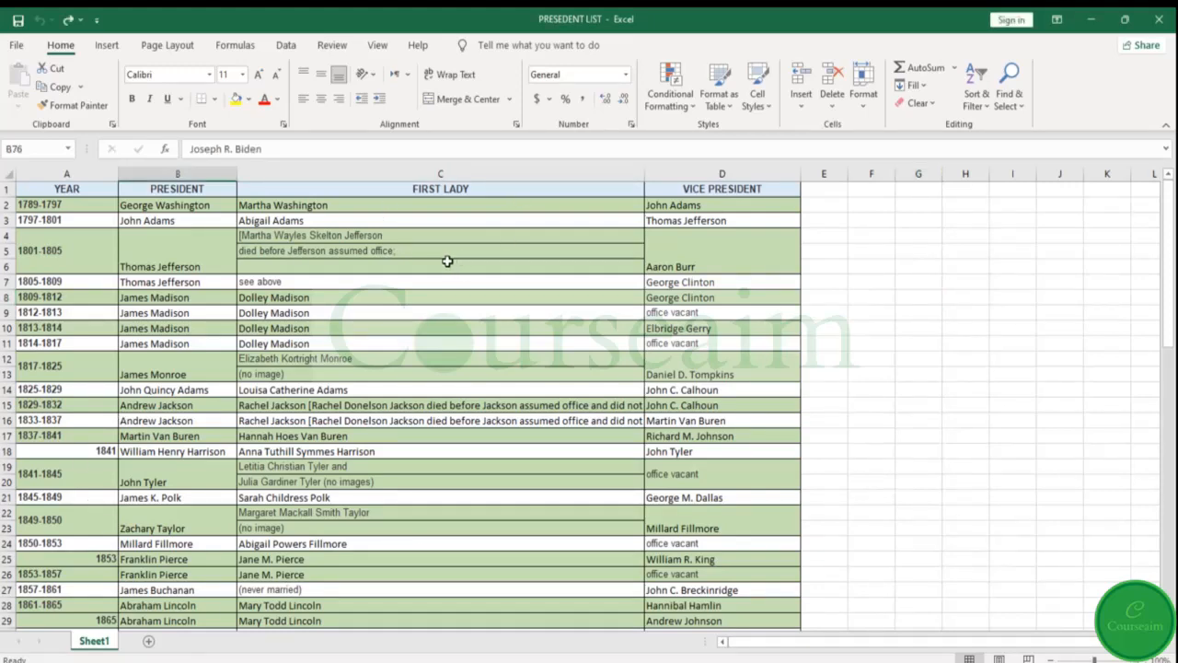
# Fill cell A77 down from the cell above, and fill B77 right from A77
pyautogui.scroll(-20, 455, 285)
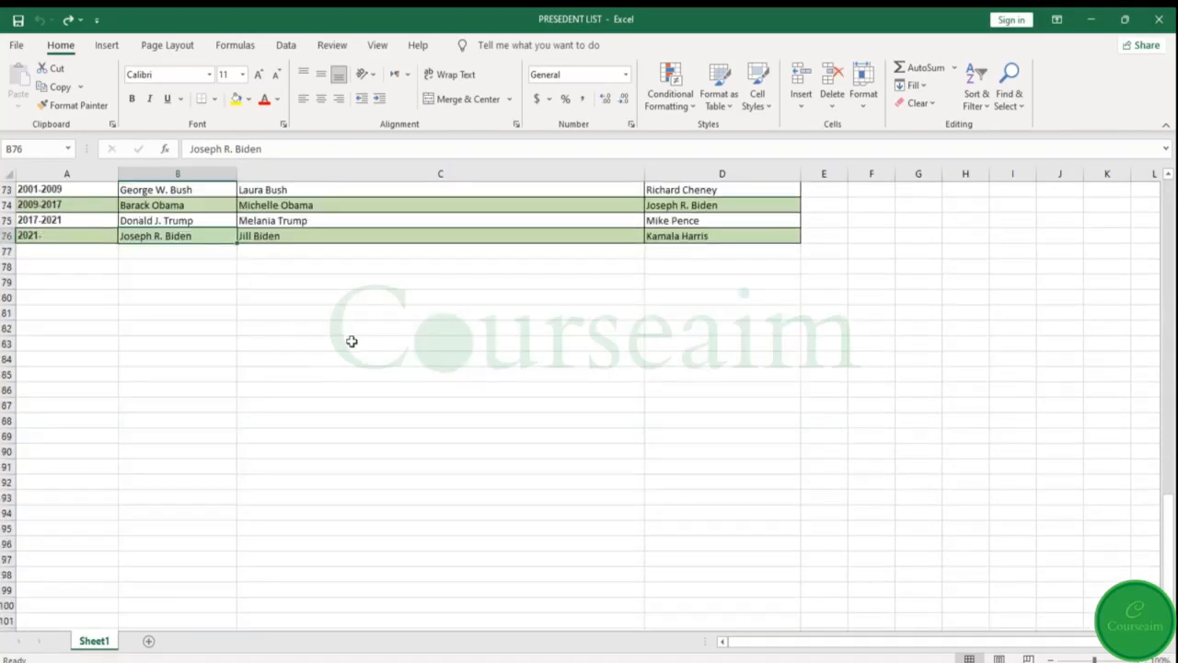
pyautogui.scroll(4, 385, 289)
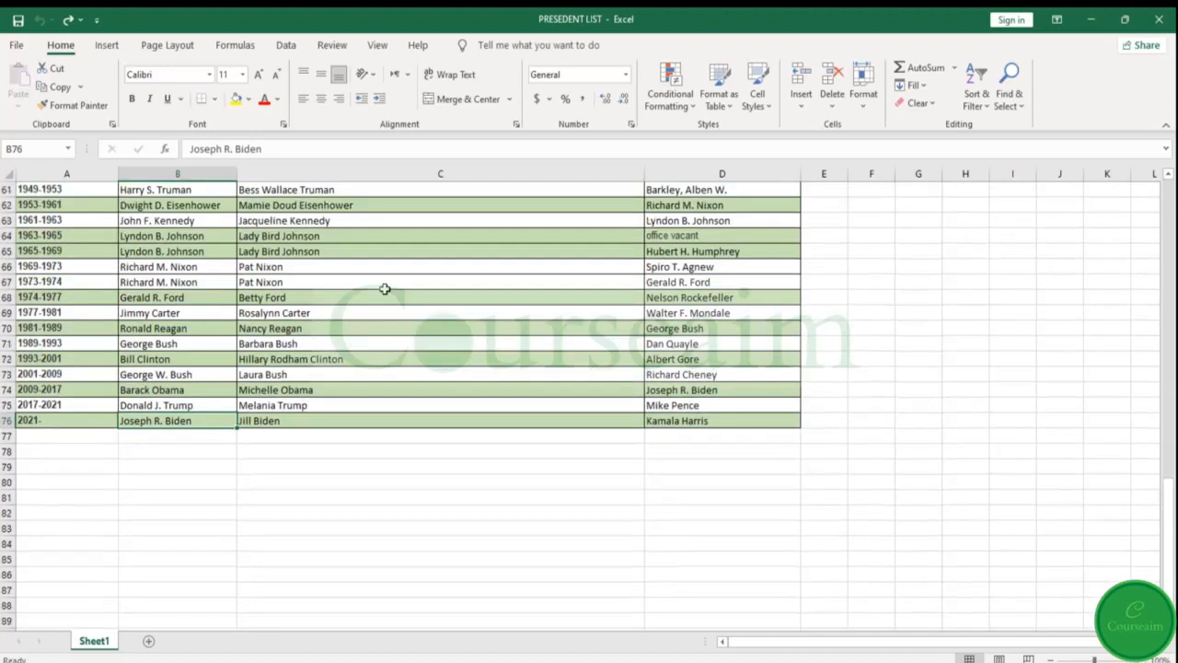
pyautogui.click(84, 434)
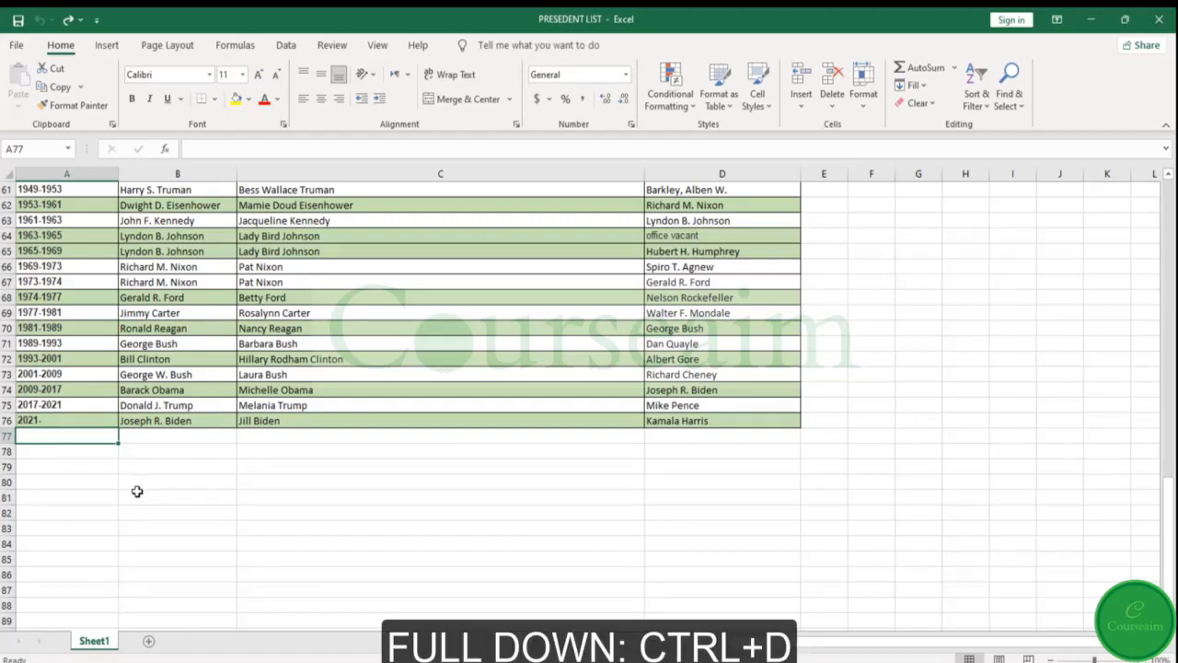
pyautogui.hotkey('ctrl', 'd')
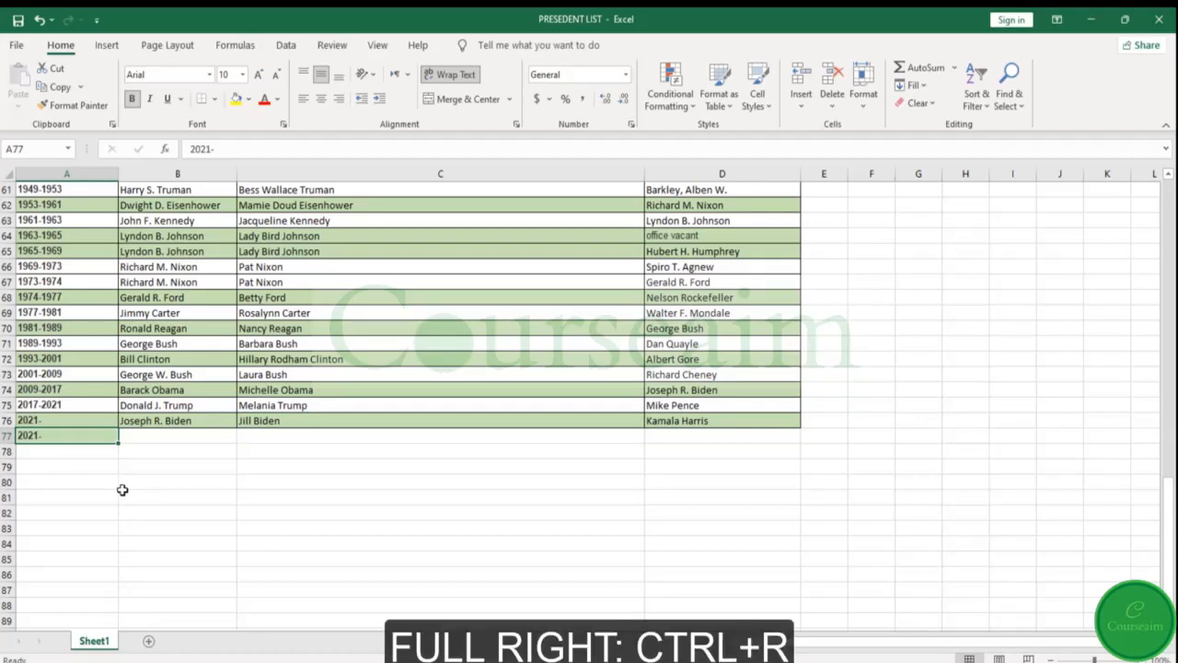
pyautogui.click(132, 436)
pyautogui.hotkey('ctrl', 'r')
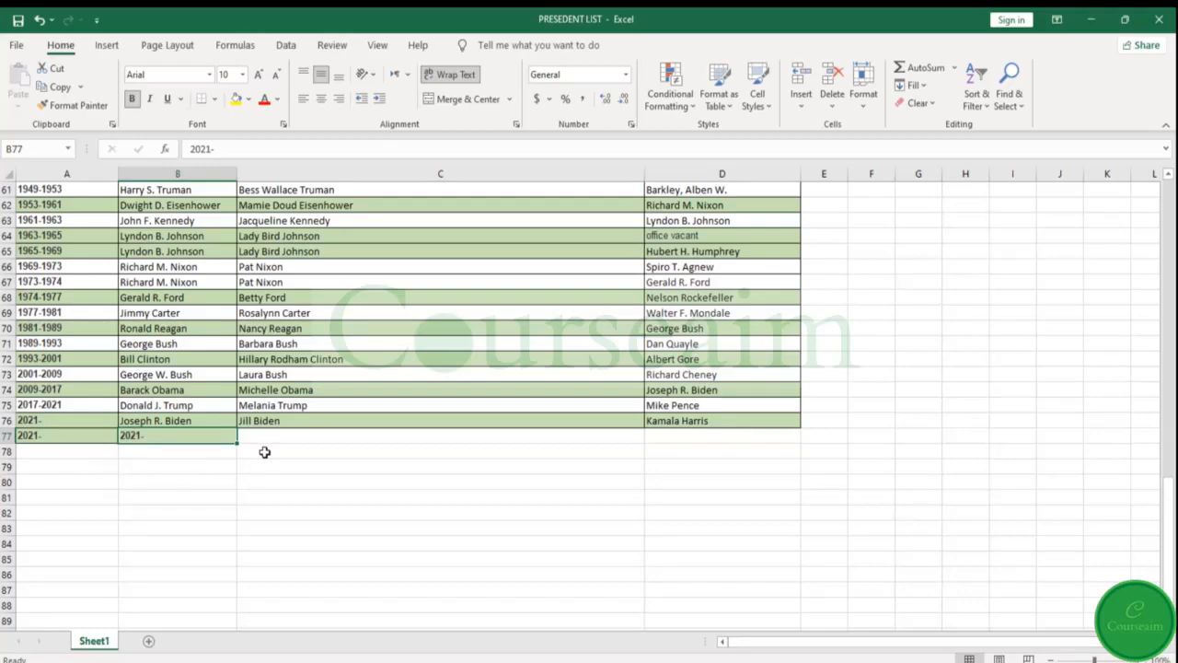
# Make the Herbert Hoover entry in cell B56 bold, italic and underlined
pyautogui.scroll(6, 265, 442)
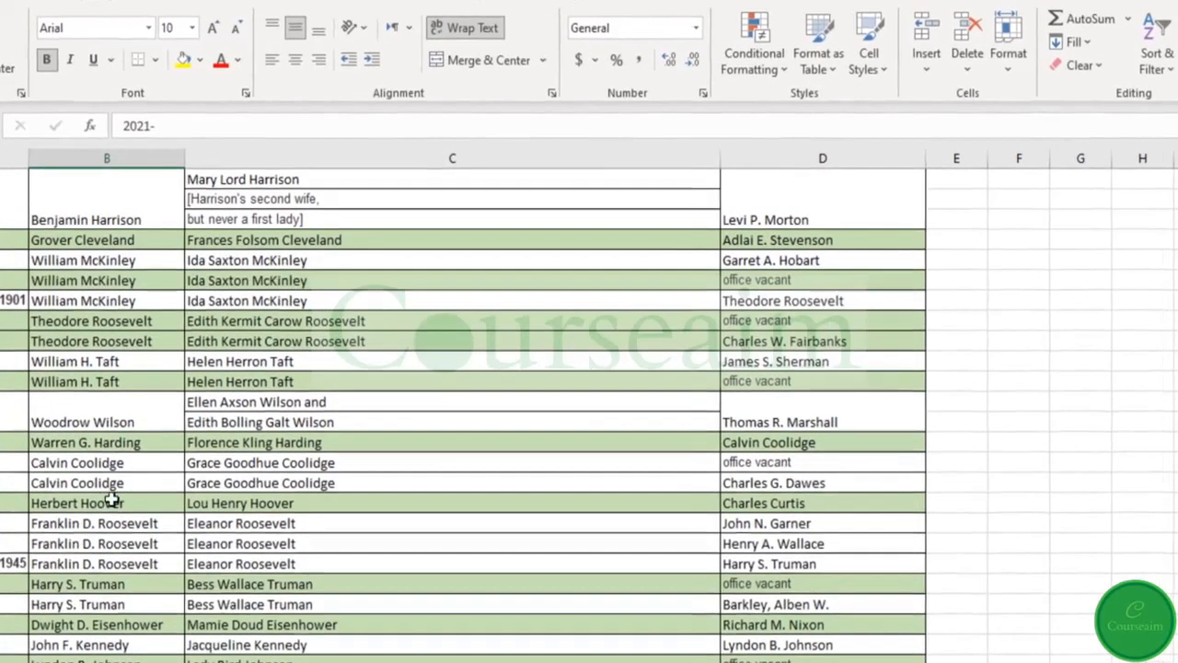
pyautogui.click(81, 503)
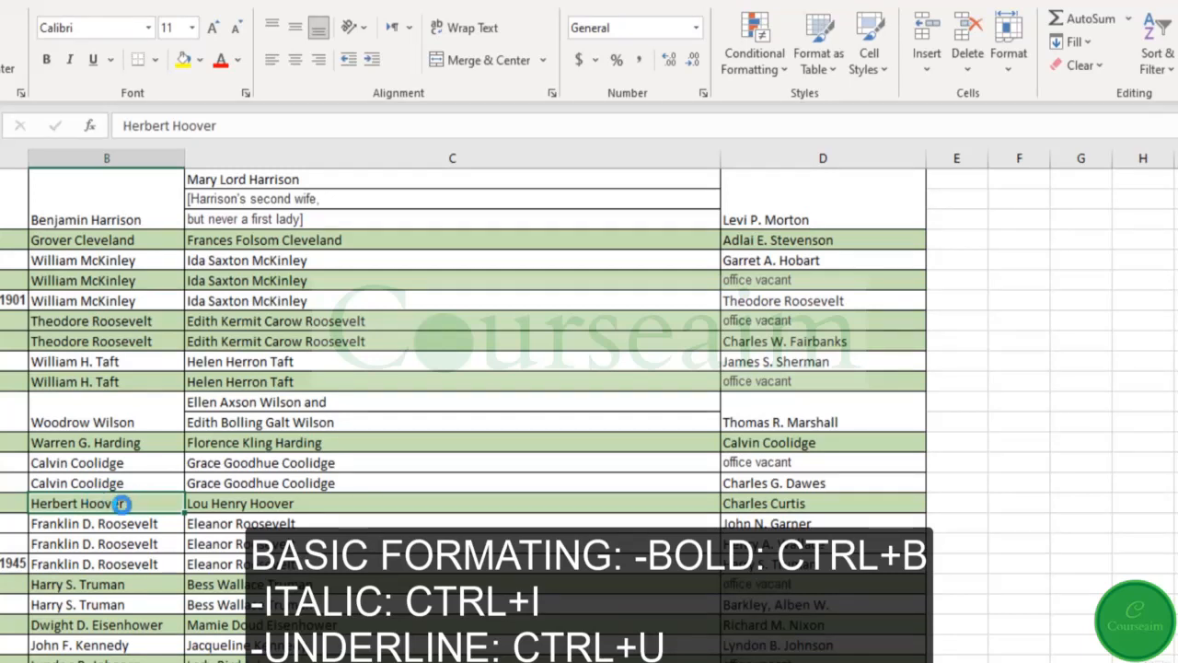
pyautogui.hotkey('ctrl', 'b')
pyautogui.hotkey('ctrl', 'i')
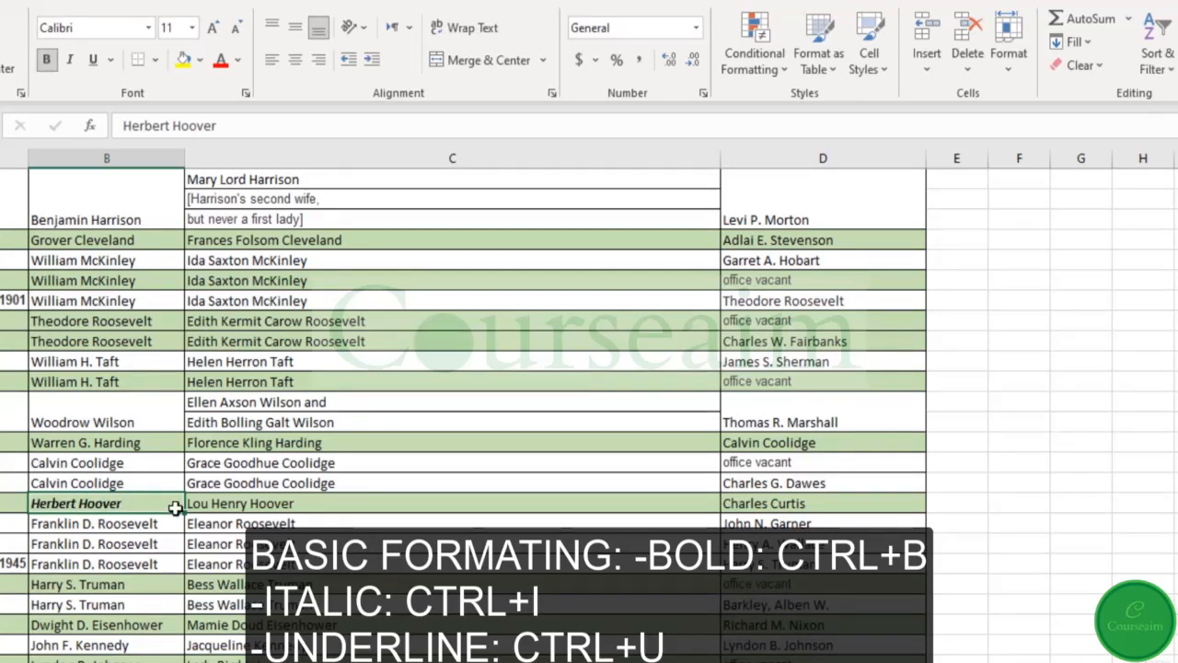
pyautogui.hotkey('ctrl', 'u')
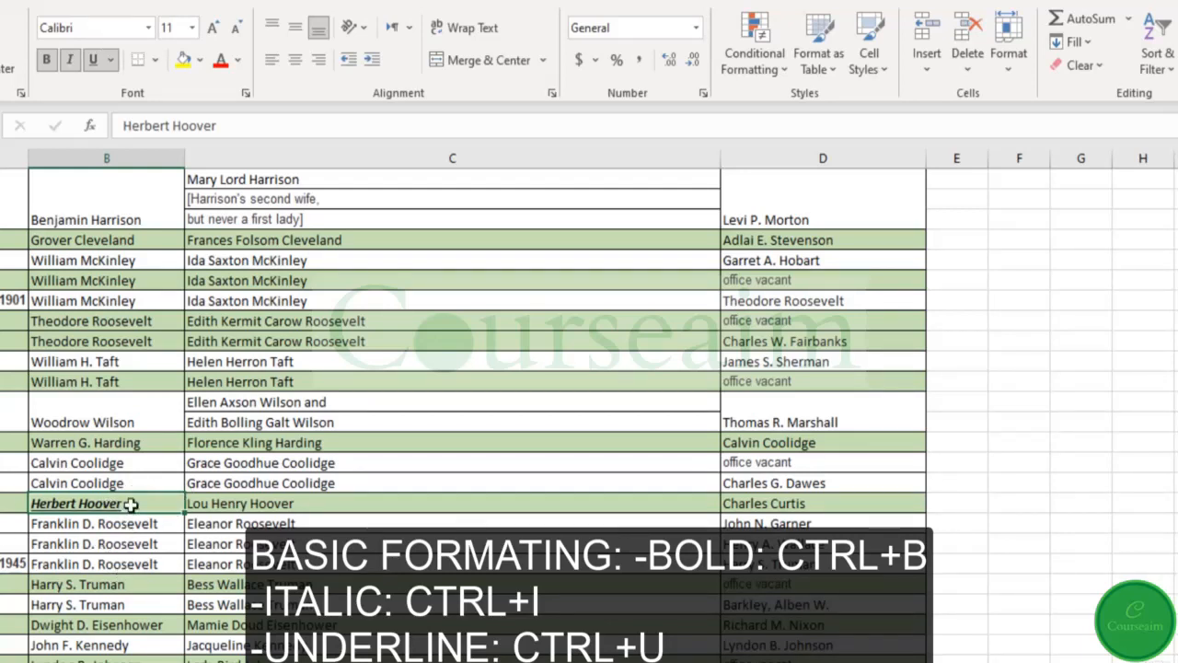
# Make the entries in the range B57:C59 bold
pyautogui.moveTo(92, 523); pyautogui.dragTo(262, 557)
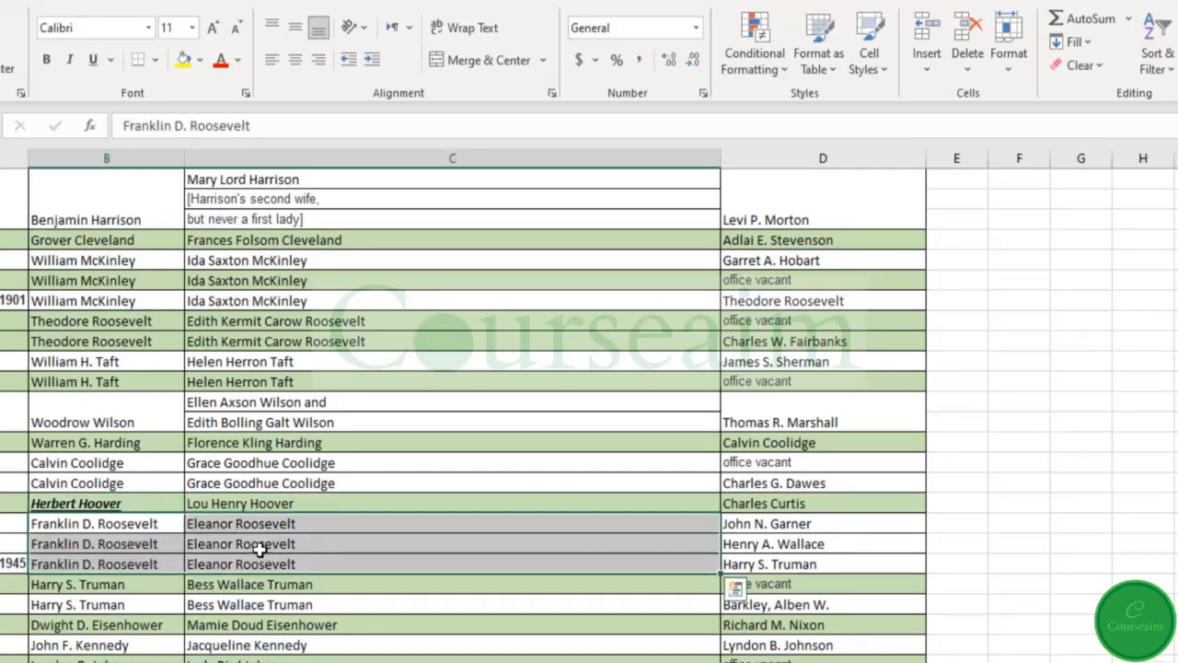
pyautogui.hotkey('ctrl', 'b')
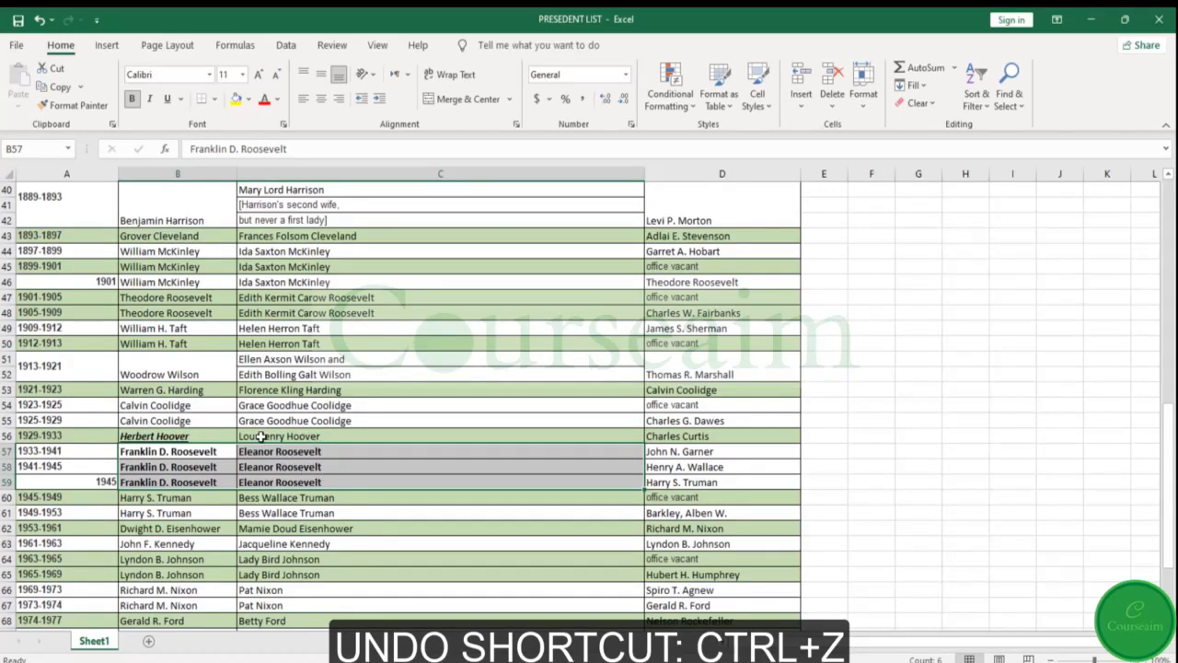
# Undo the bold on B57:C59 and the underline, italic and bold on cell B56
pyautogui.hotkey('ctrl', 'z')
pyautogui.hotkey('ctrl', 'z')
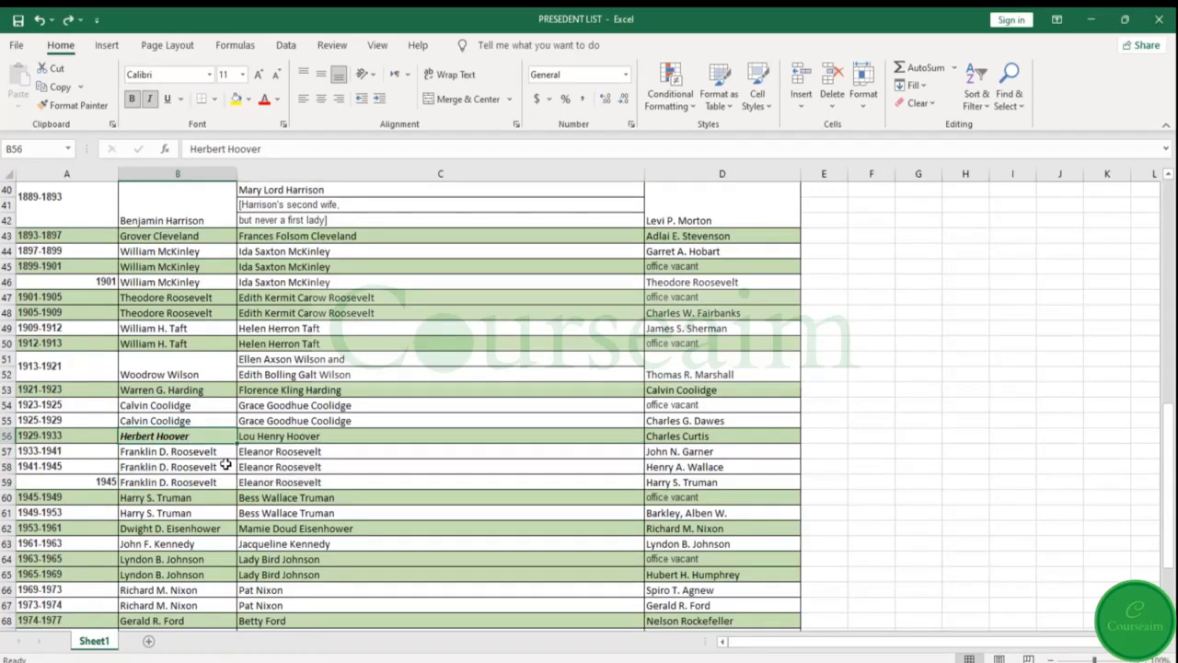
pyautogui.hotkey('ctrl', 'z')
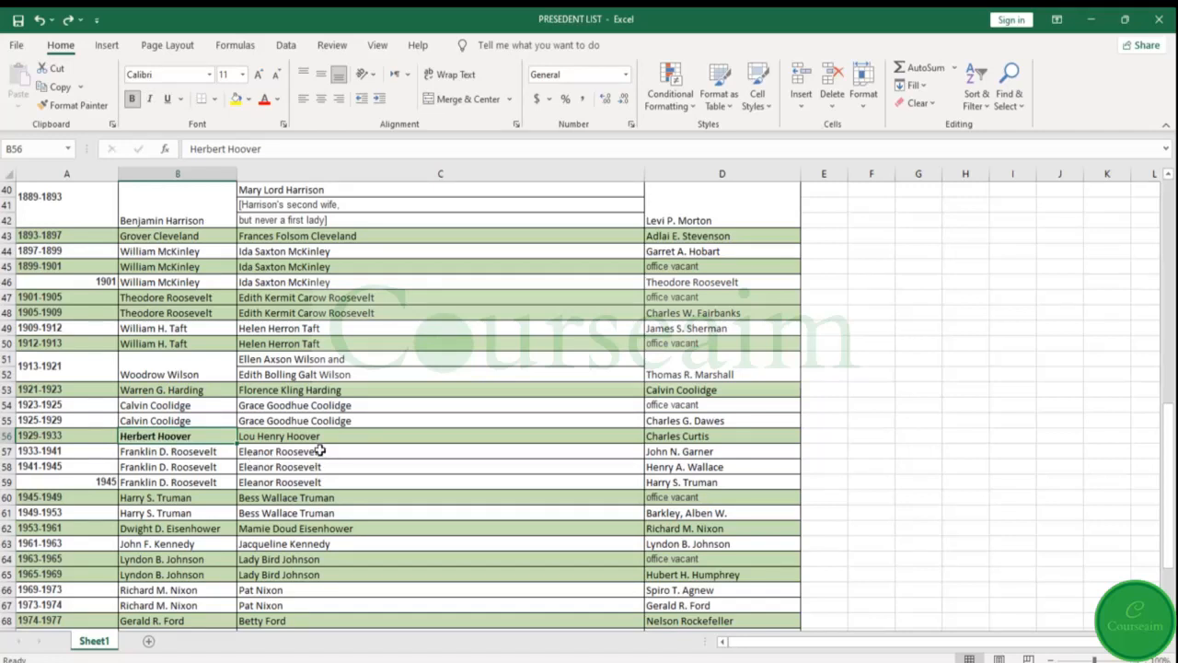
pyautogui.hotkey('ctrl', 'z')
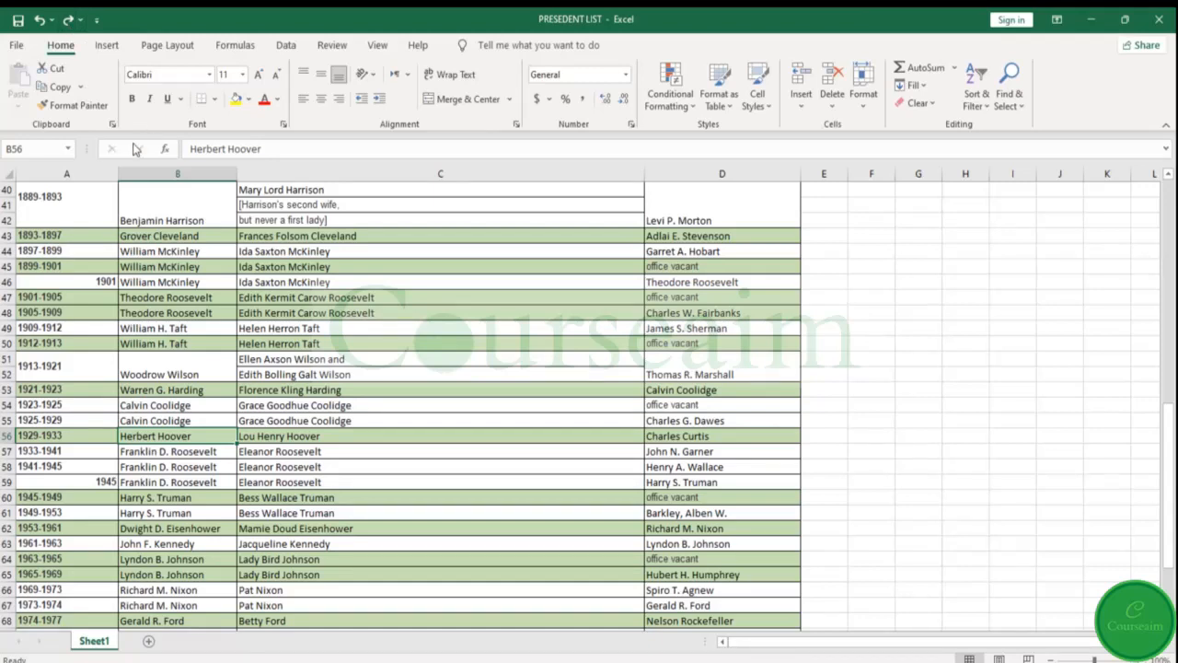
# Redo all the undone formatting of B56 and B57:C59, and undo only the bold on B57:C59
pyautogui.hotkey('ctrl', 'b')
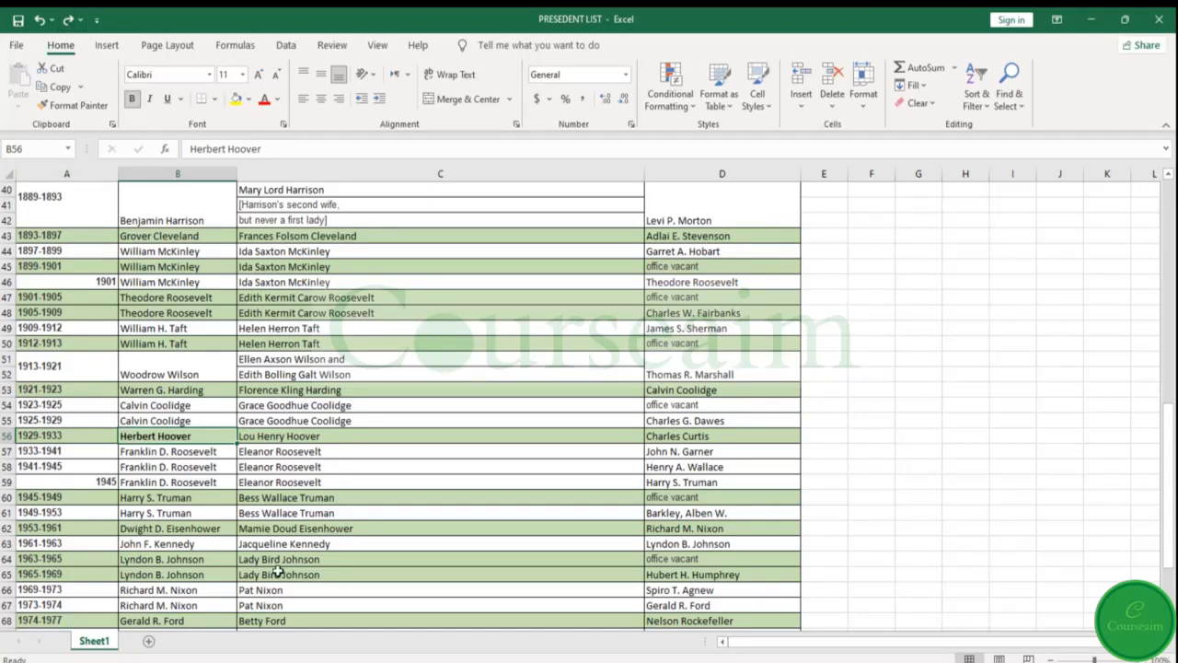
pyautogui.hotkey('ctrl', 'i')
pyautogui.hotkey('ctrl', 'u')
pyautogui.hotkey('ctrl', 'y')
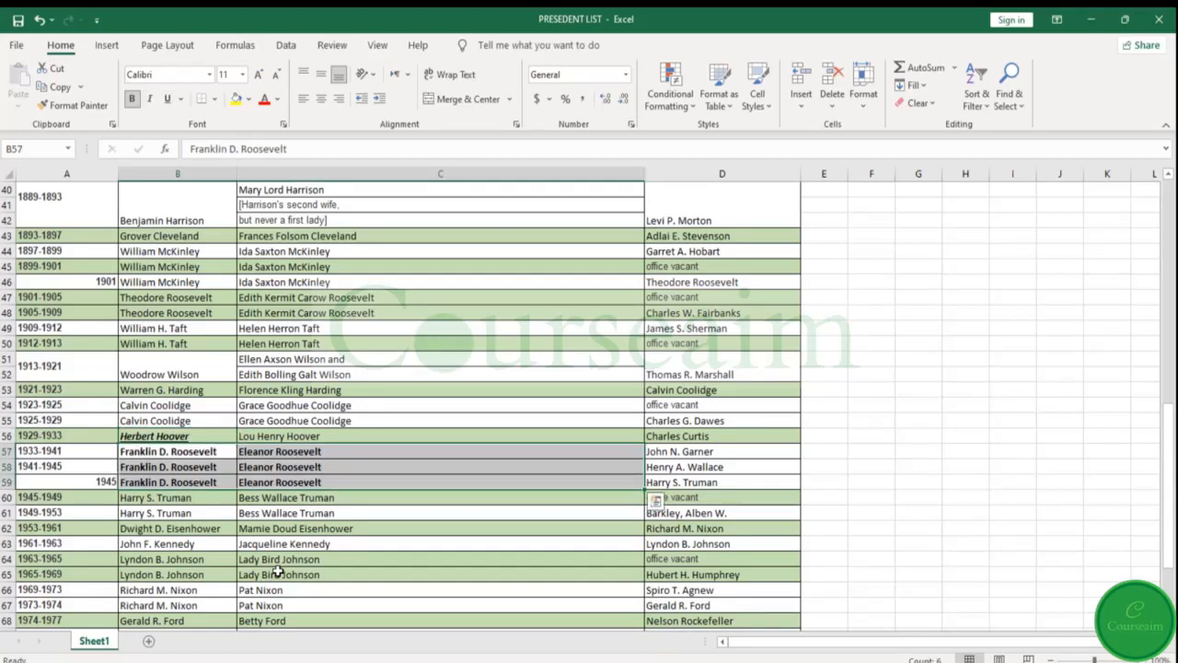
pyautogui.hotkey('ctrl', 'z')
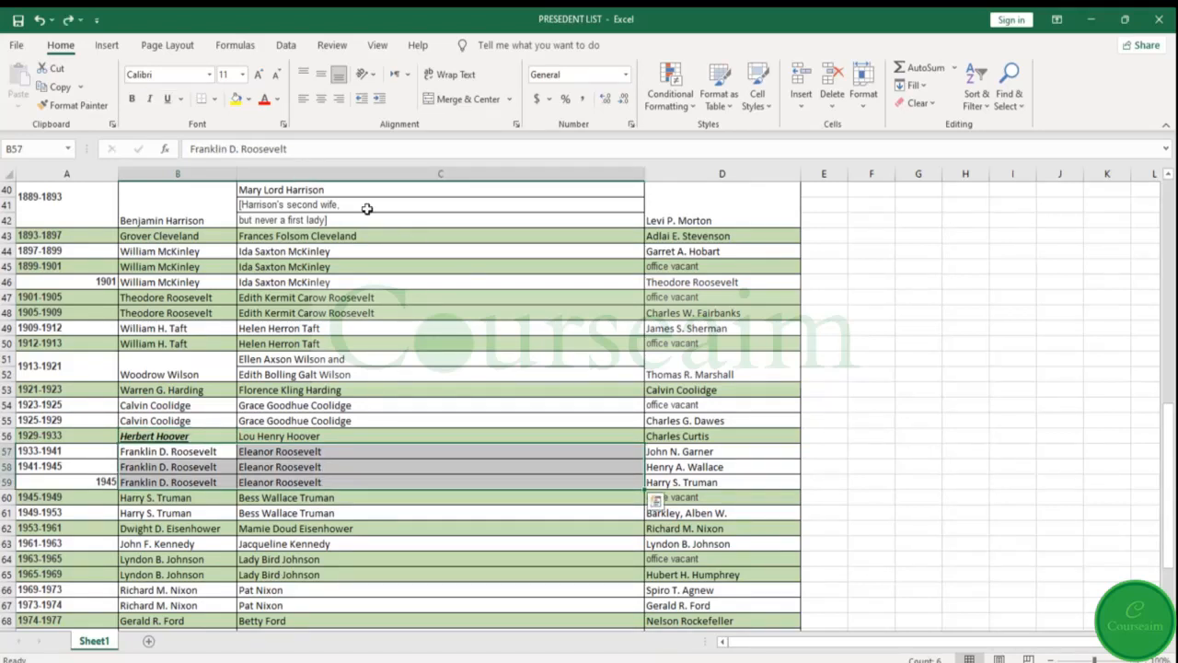
# Examine the alignment, font, border, fill and protection settings in Format Cells for cell B60, and cancel the dialog
pyautogui.click(463, 422)
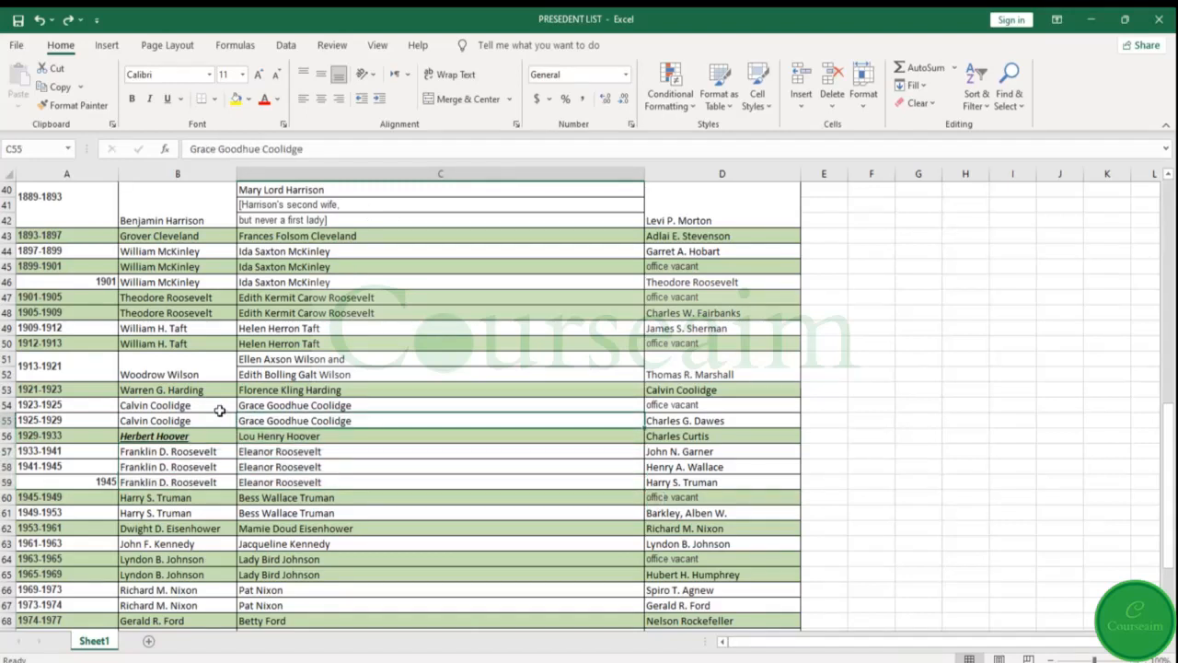
pyautogui.click(185, 500)
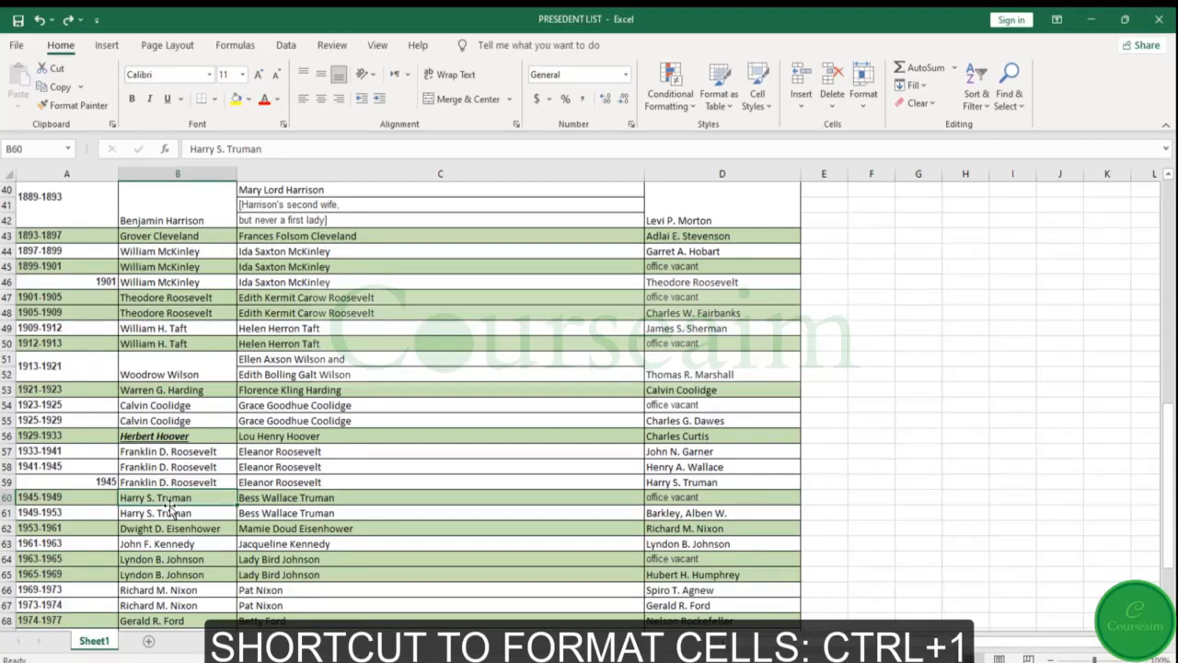
pyautogui.hotkey('ctrl', '1')
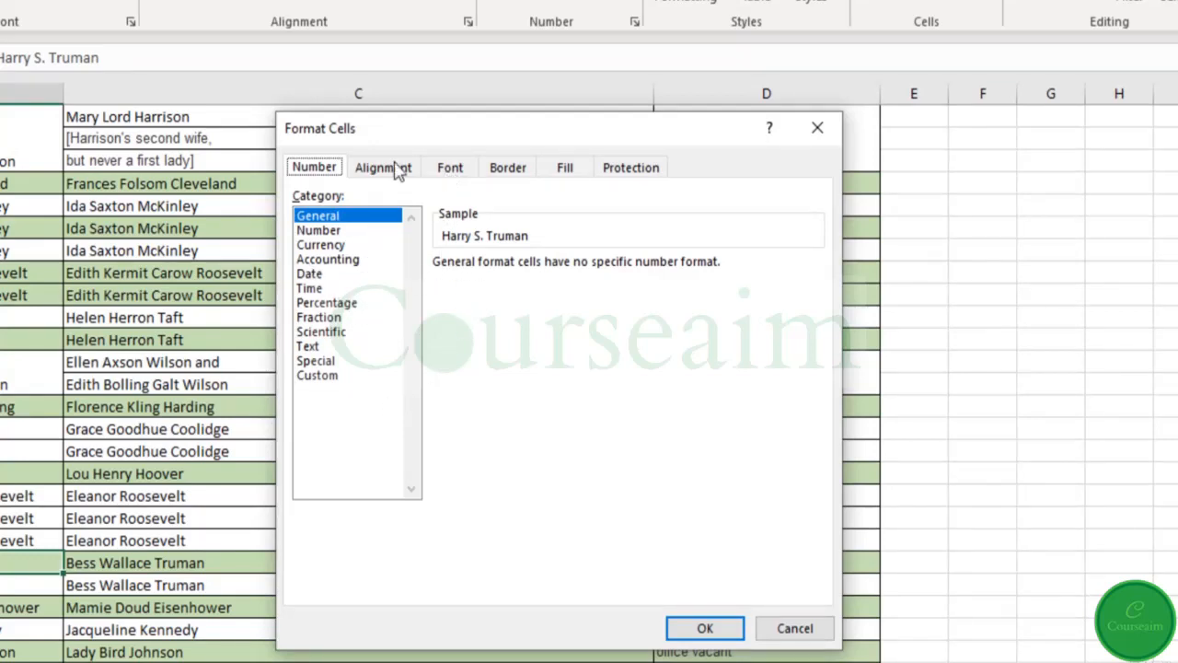
pyautogui.click(398, 171)
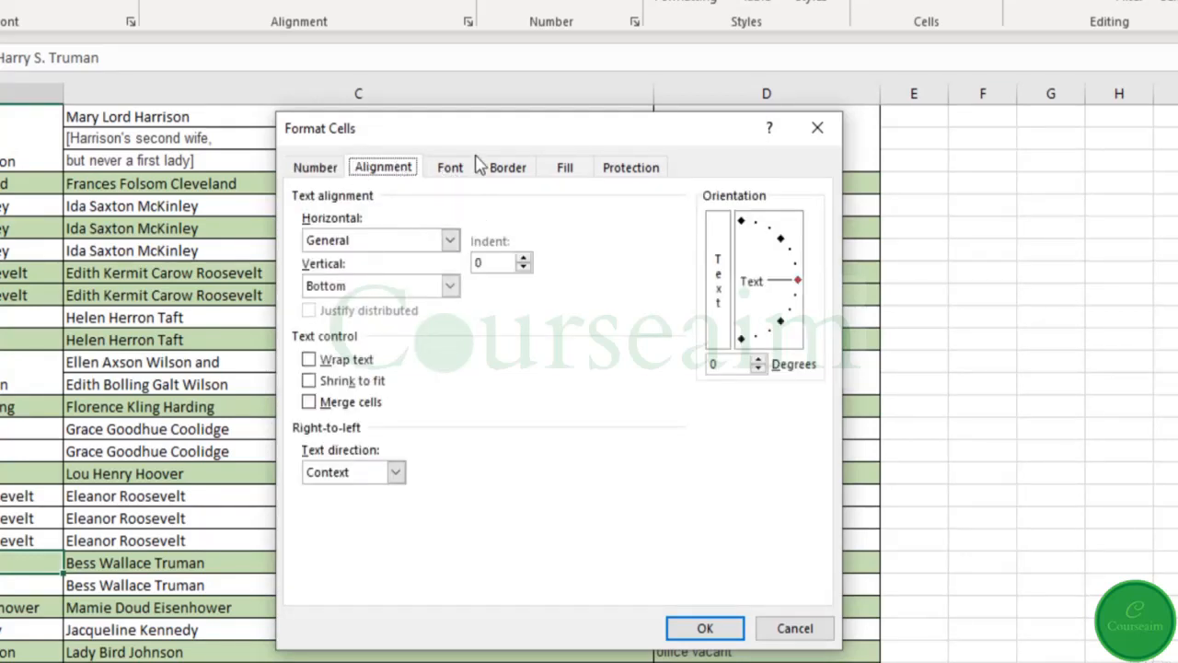
pyautogui.click(448, 168)
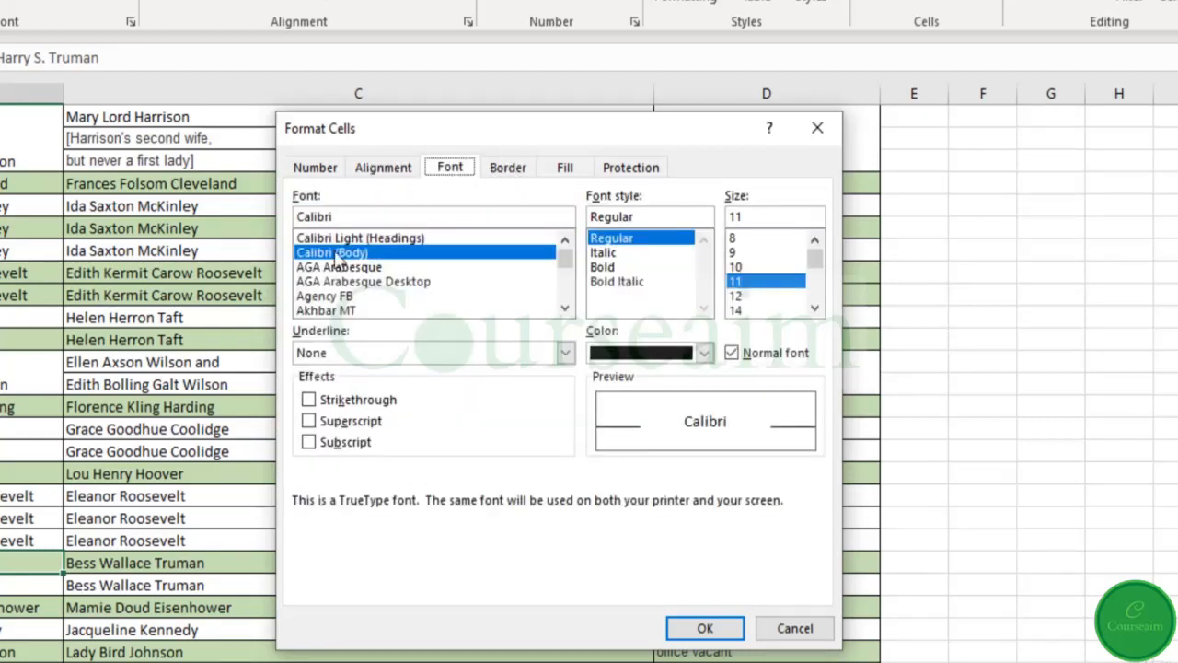
pyautogui.click(511, 170)
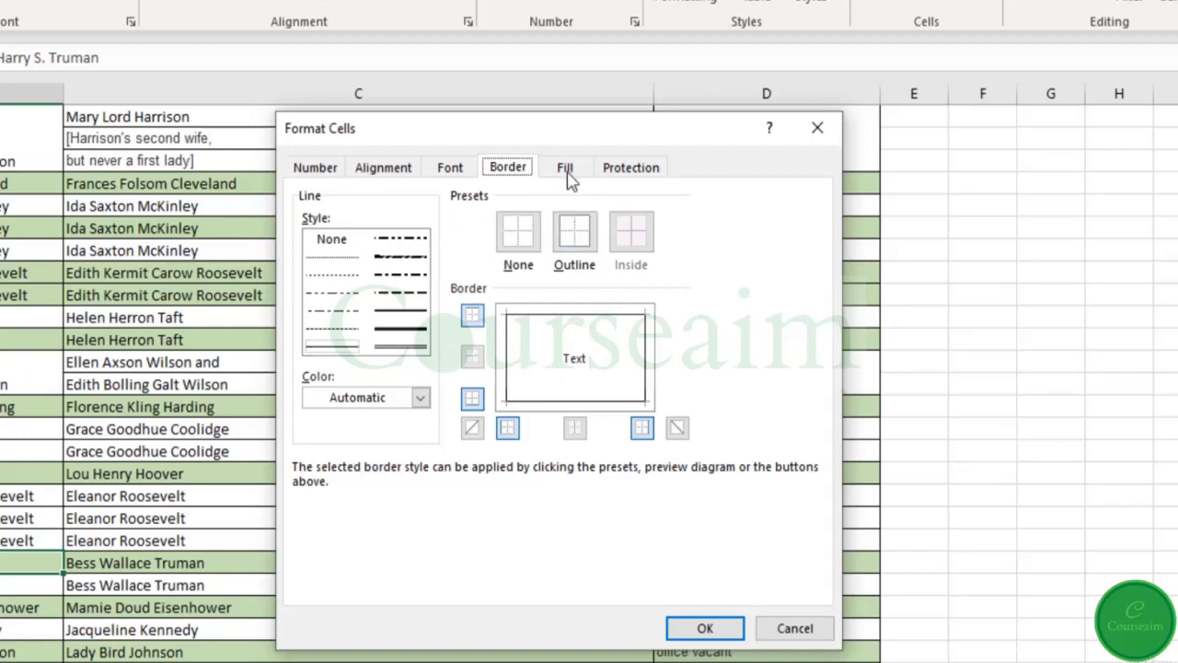
pyautogui.click(565, 169)
pyautogui.click(630, 169)
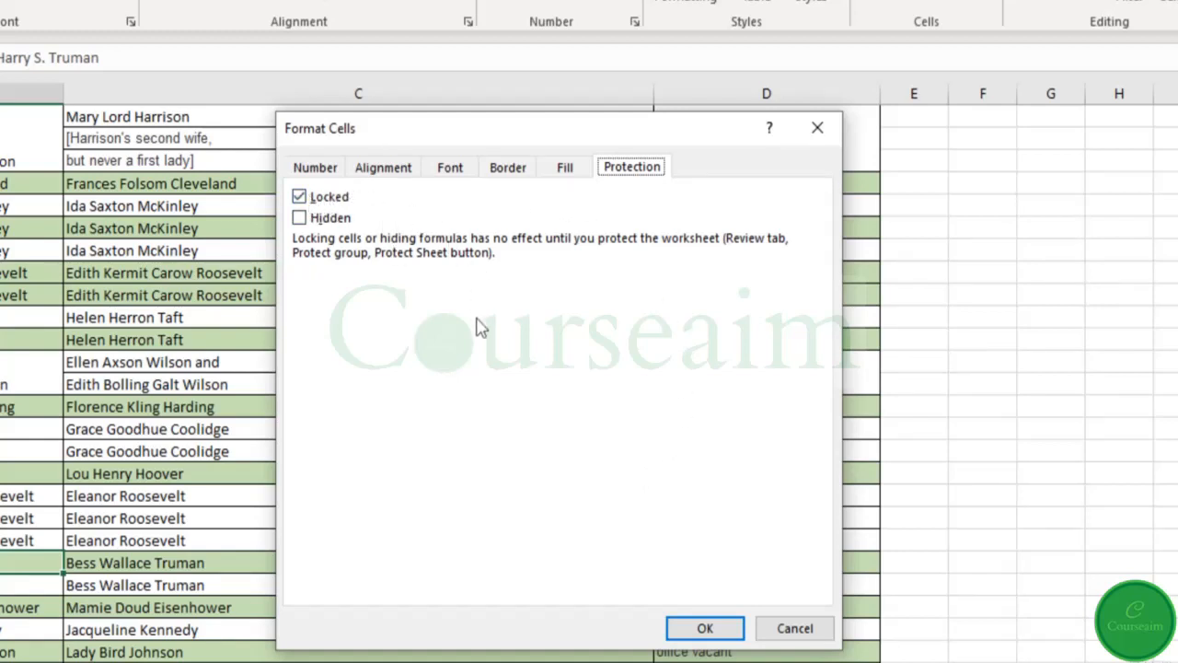
pyautogui.click(802, 634)
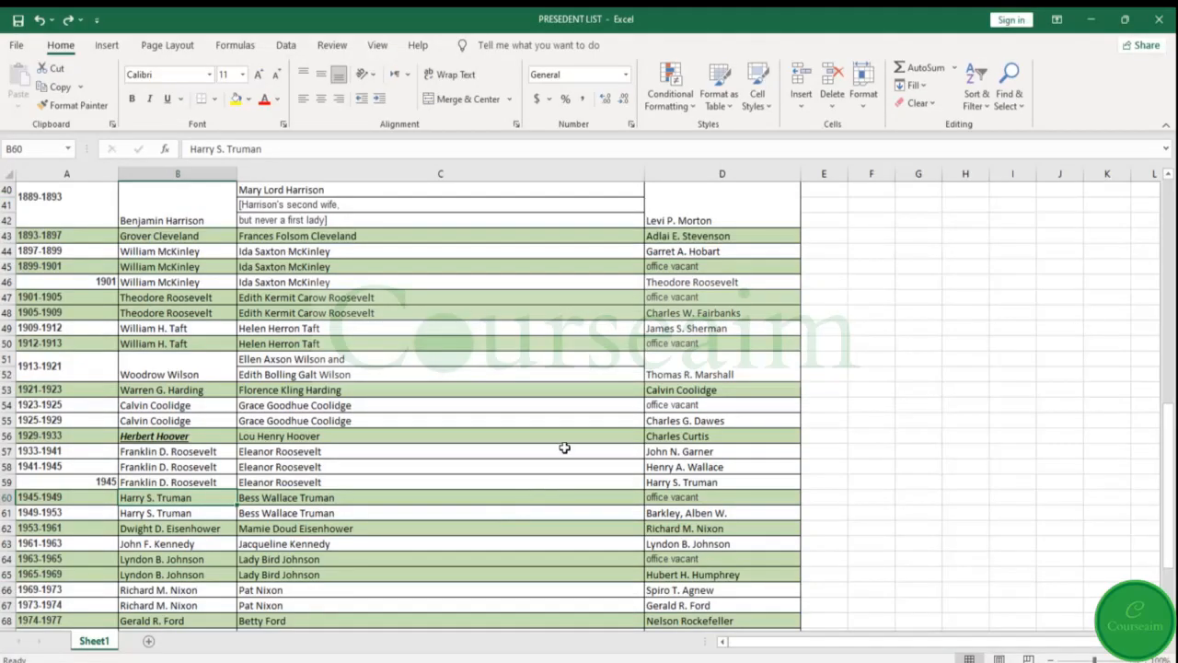
# Enter 0.5 in cell G10 and format it as a percentage
pyautogui.scroll(13, 452, 450)
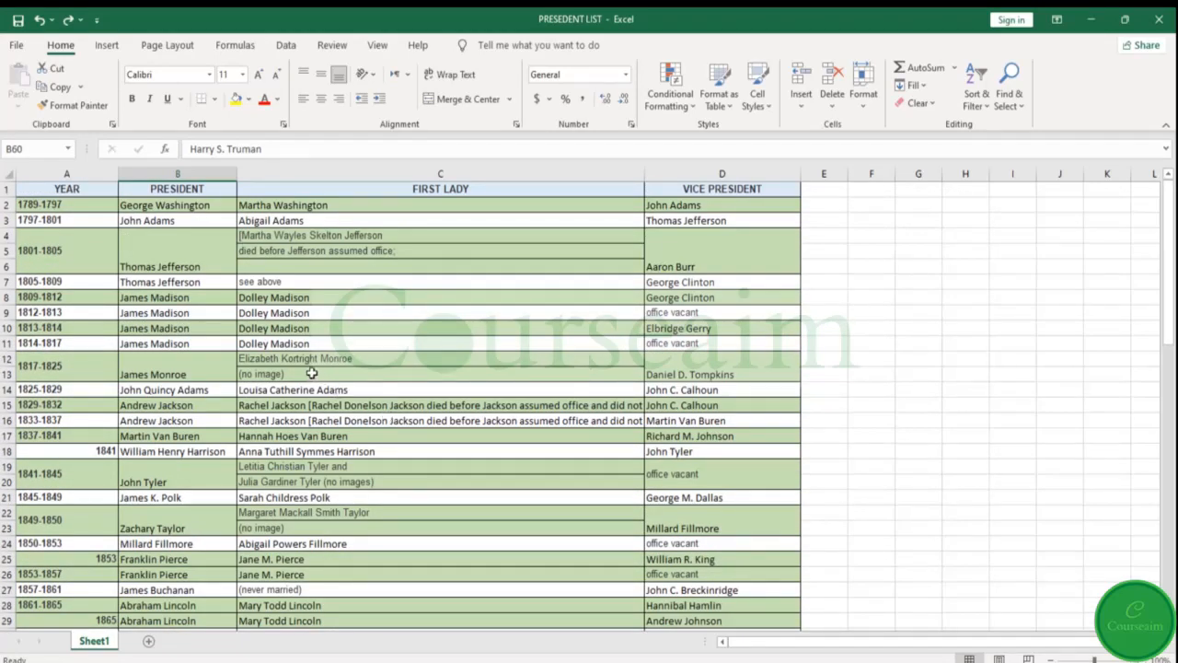
pyautogui.doubleClick(933, 326)
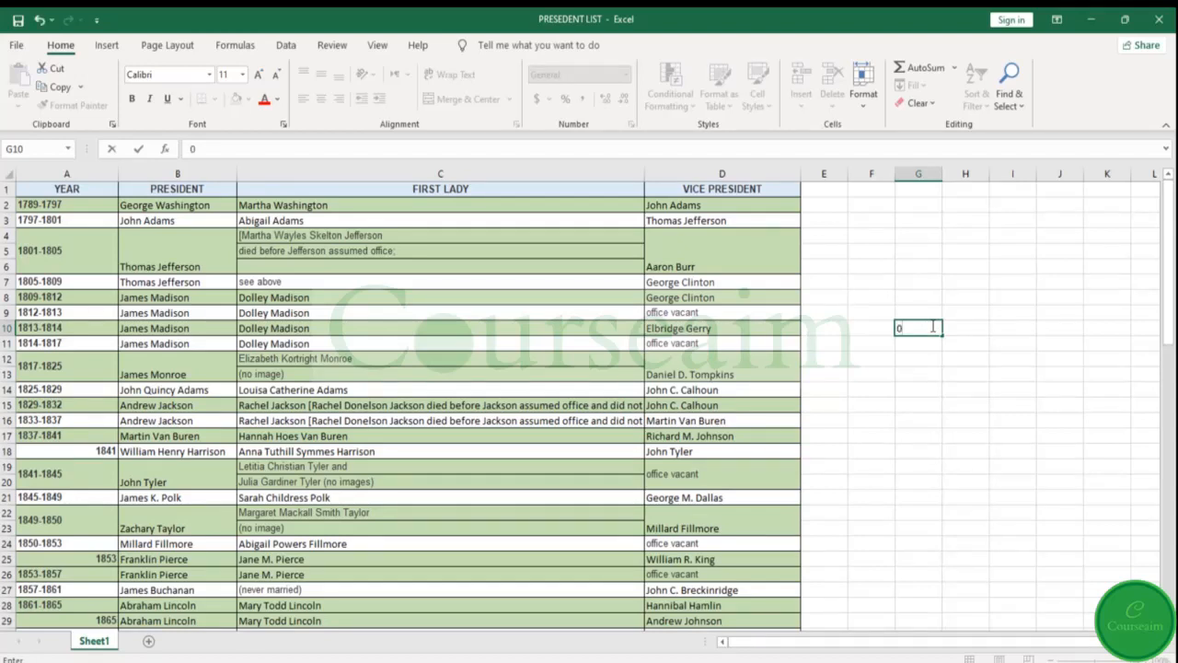
pyautogui.write('0.5')
pyautogui.press('Return')
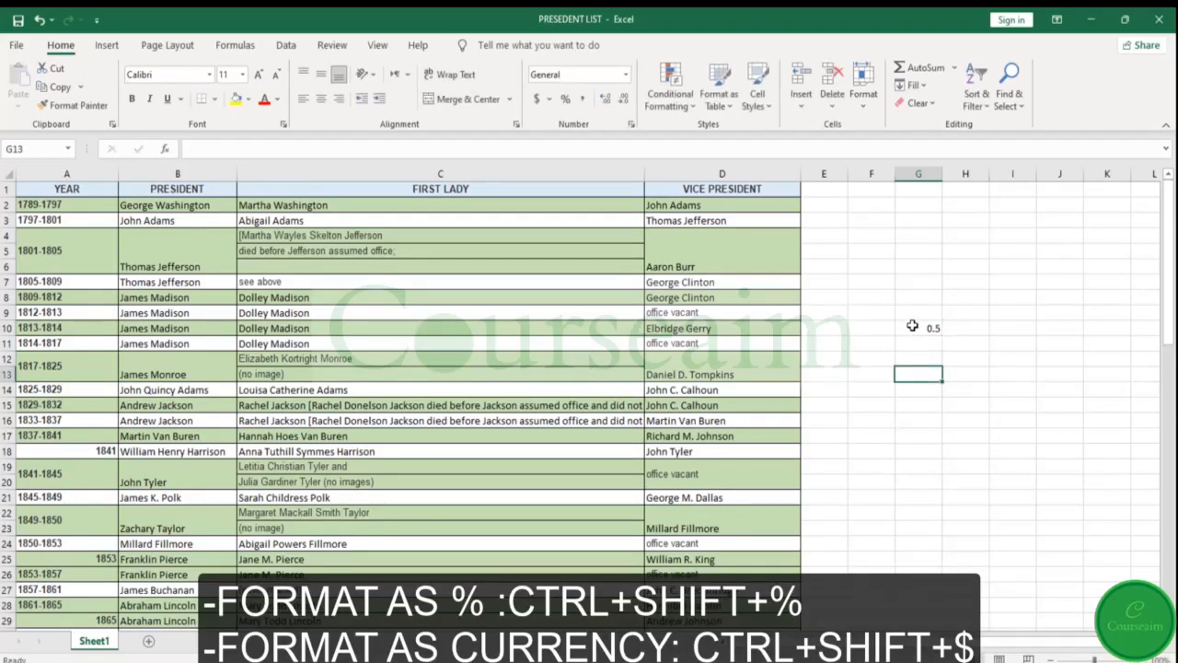
pyautogui.click(912, 325)
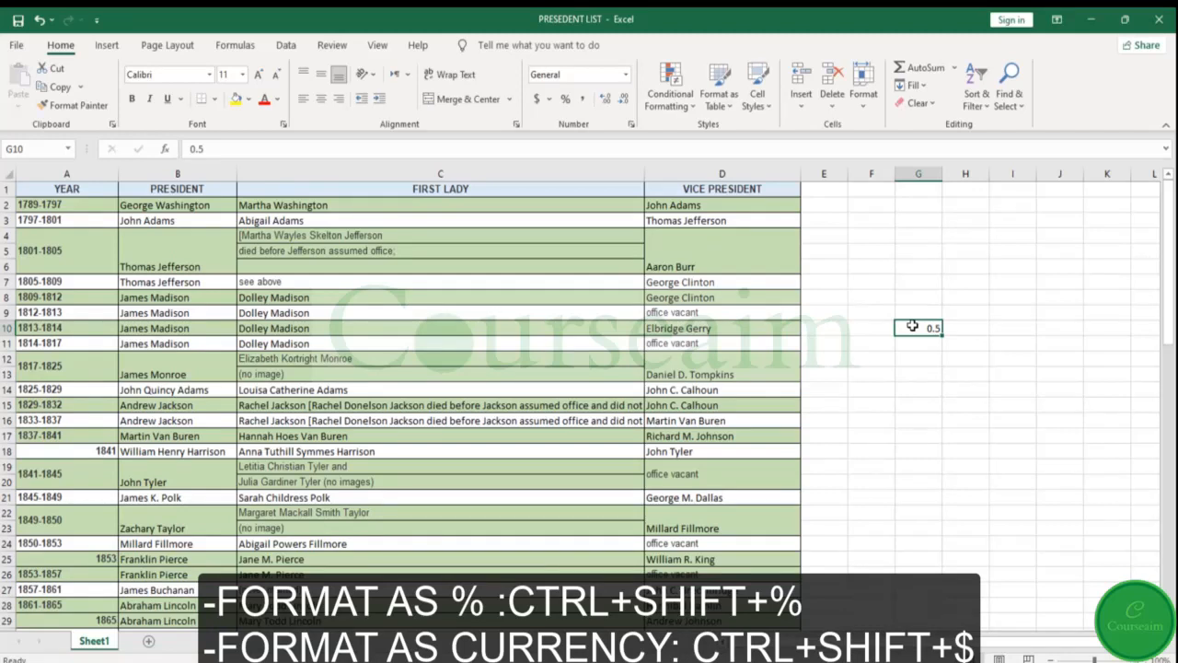
pyautogui.hotkey('ctrl', 'shift', '%')
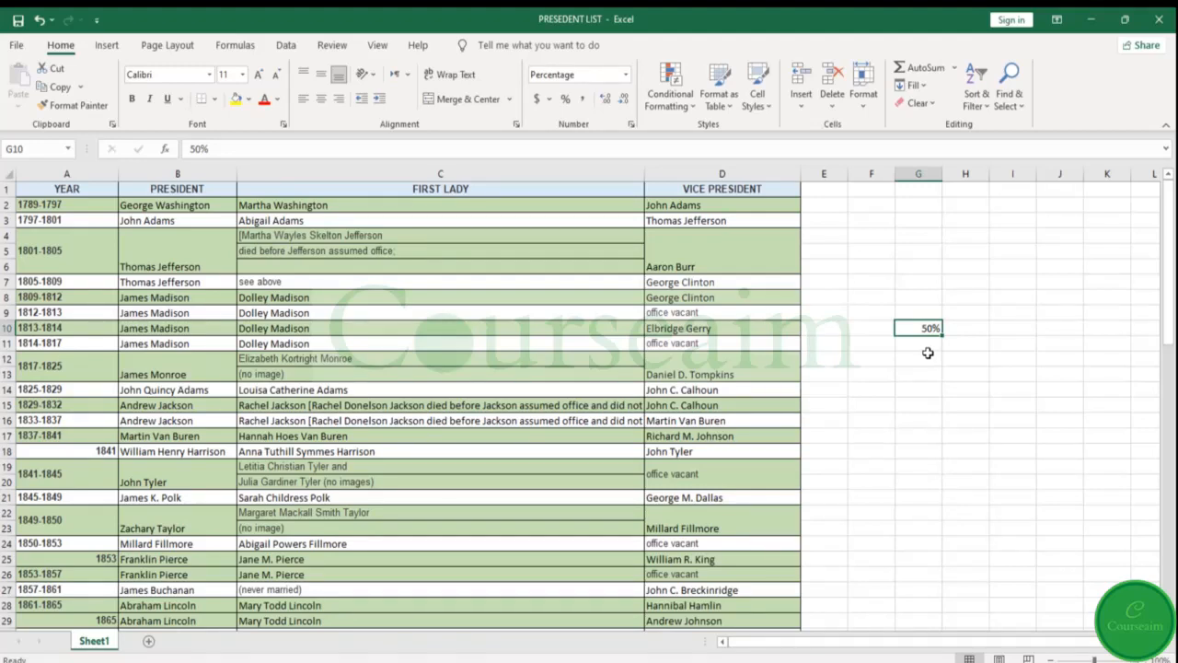
# Examine the border, alignment and number settings in Format Cells for cell G10, and cancel the dialog
pyautogui.hotkey('ctrl', '1')
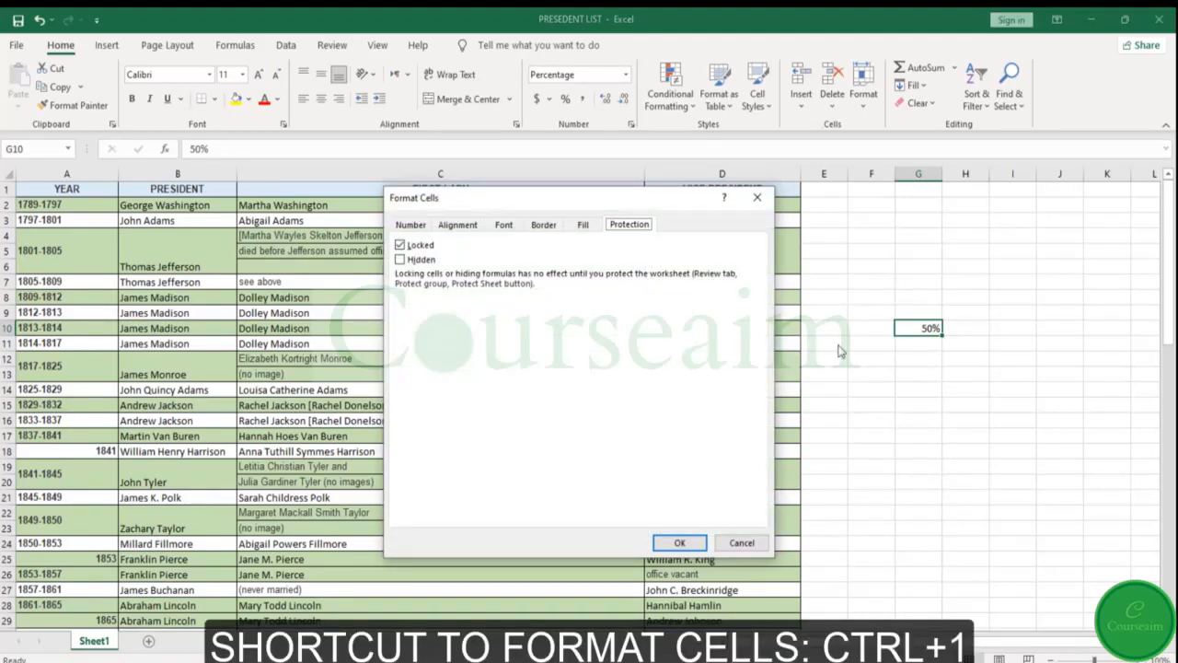
pyautogui.click(541, 224)
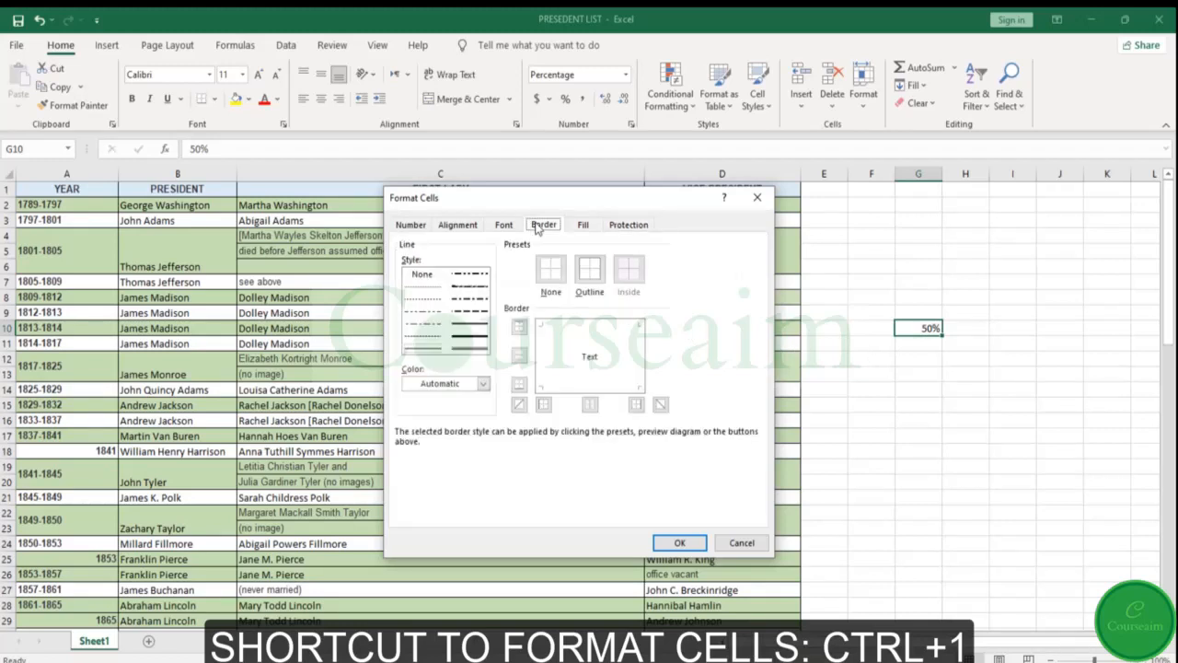
pyautogui.click(460, 228)
pyautogui.click(422, 228)
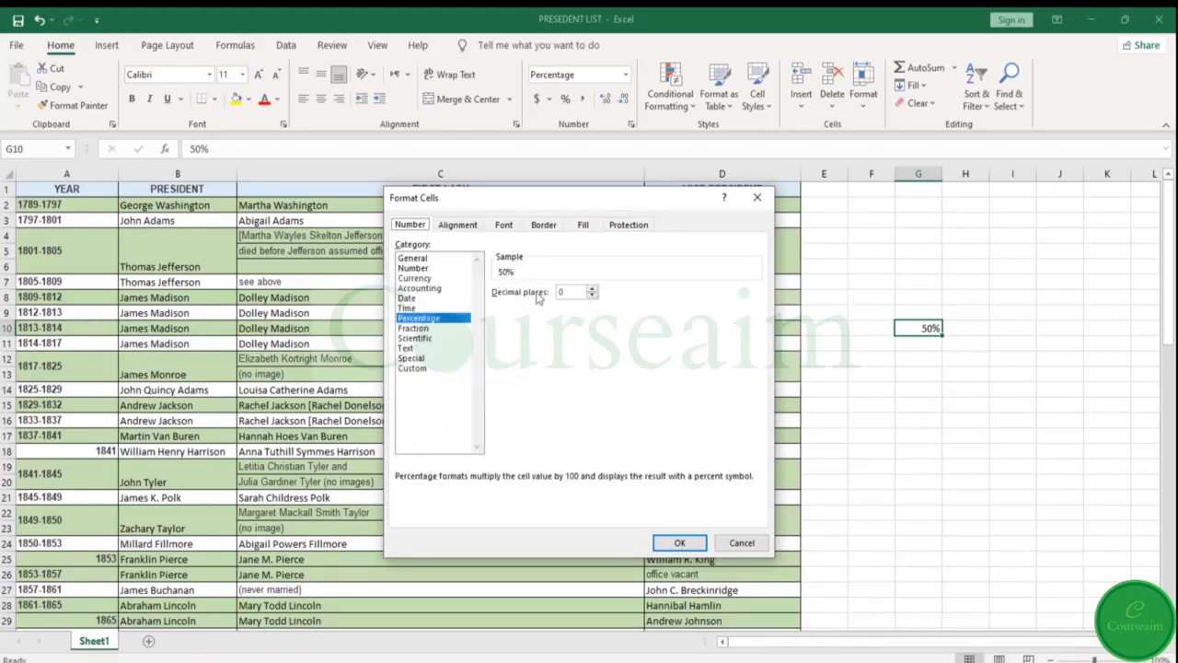
pyautogui.click(742, 542)
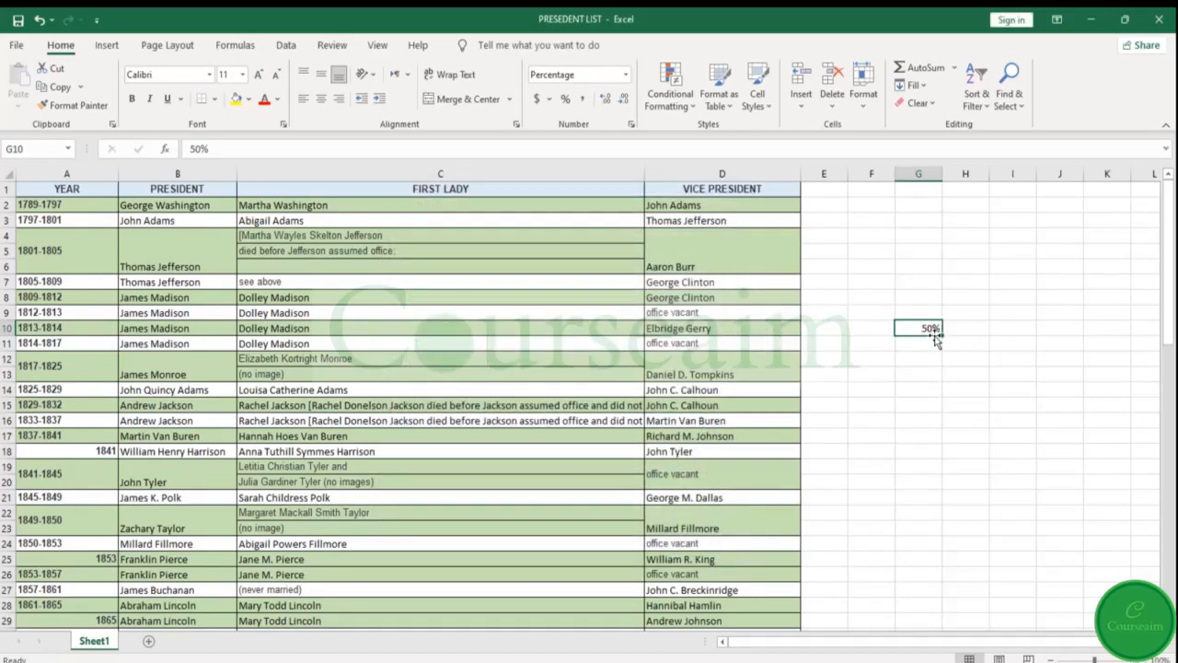
# Move the active cell back and forth along row 17 from cell D17, and open and cancel the Go To dialog
pyautogui.click(899, 469)
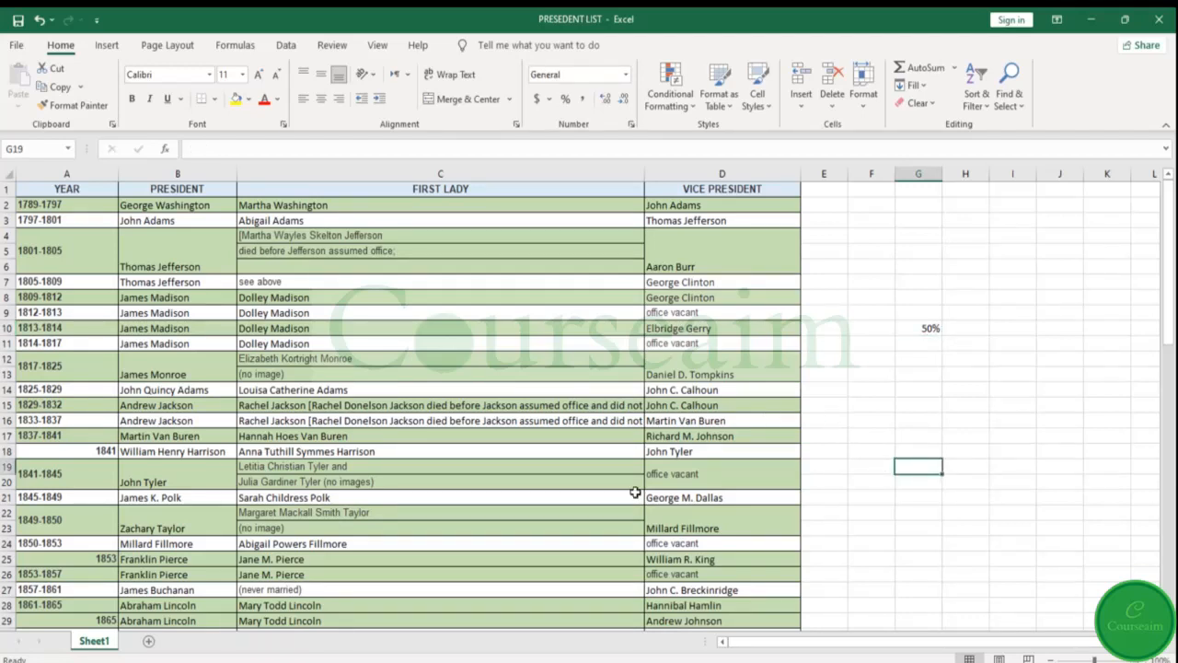
pyautogui.click(691, 439)
pyautogui.press('Left')
pyautogui.press('Left')
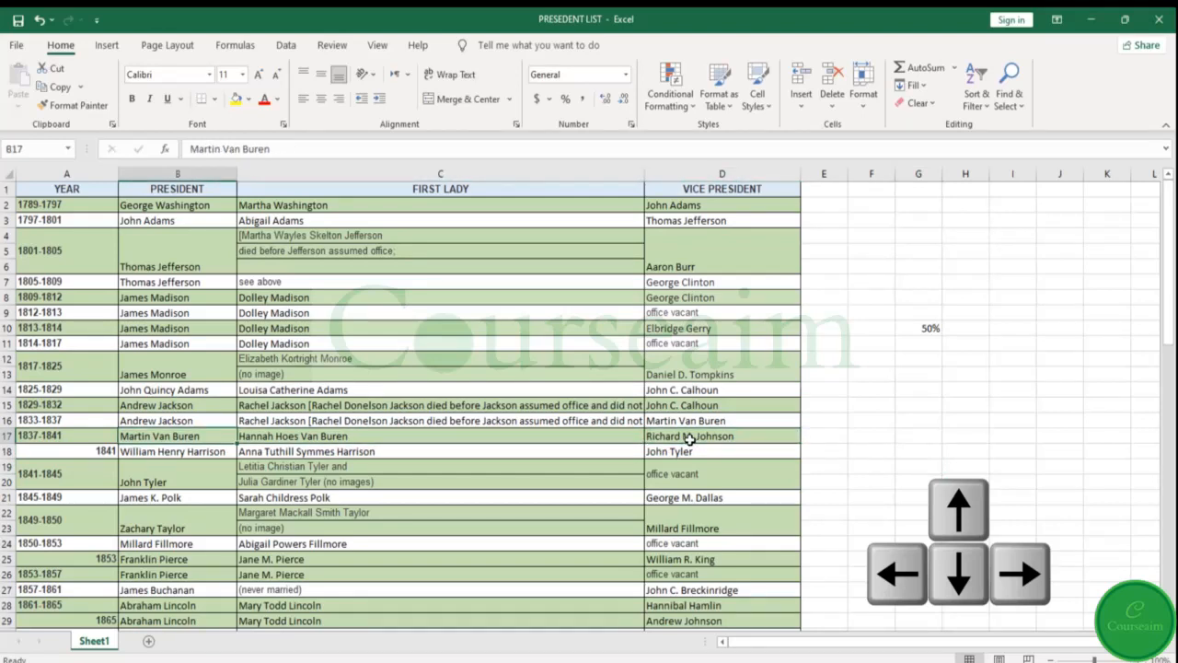
pyautogui.press('Right')
pyautogui.press('Right')
pyautogui.press('Left')
pyautogui.press('Right')
pyautogui.press('Right')
pyautogui.press('Left')
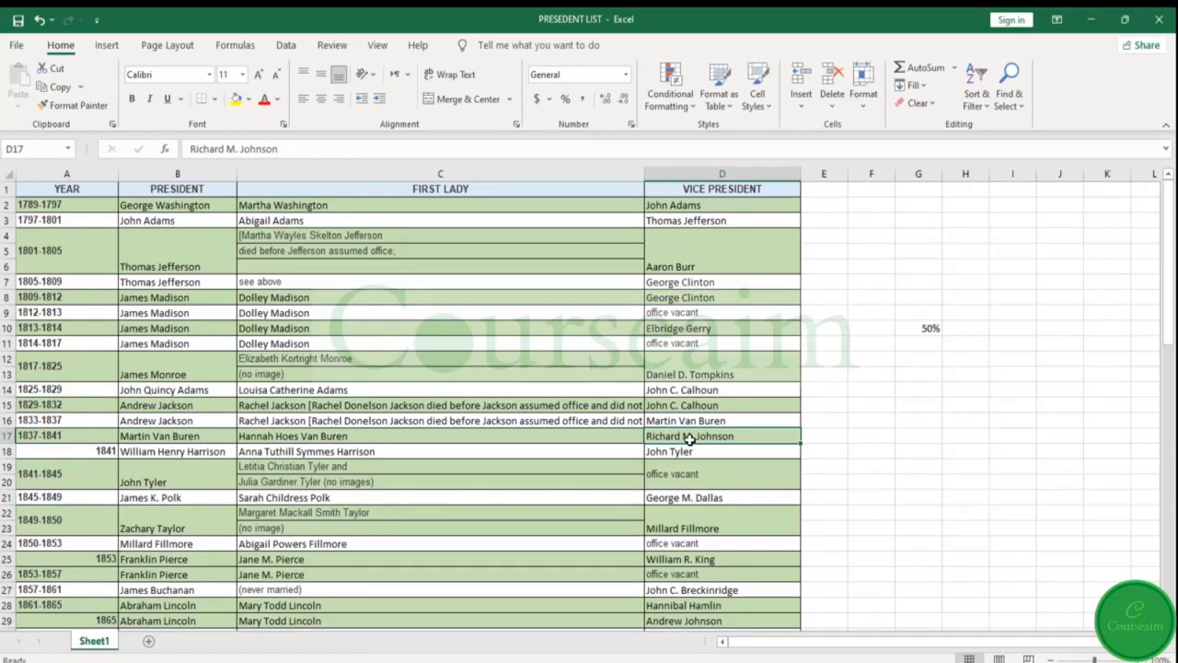
pyautogui.hotkey('ctrl', 'g')
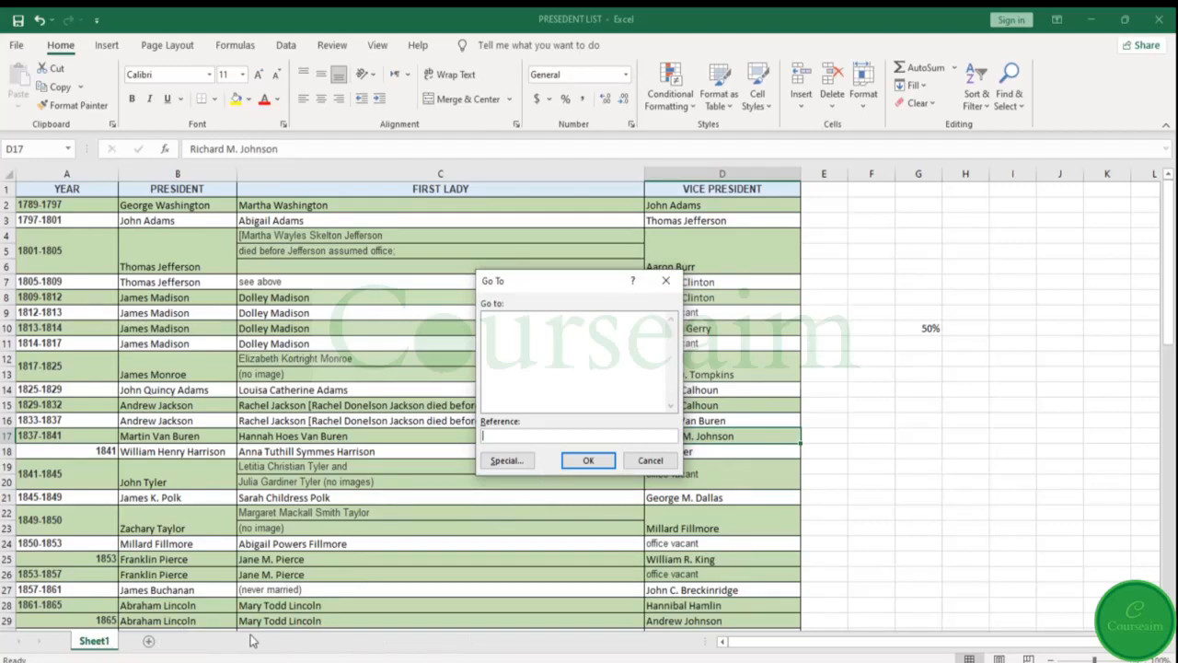
pyautogui.click(650, 461)
# Select the entire row of cell C12, and select the entire column of cell C10
pyautogui.click(414, 436)
pyautogui.click(461, 363)
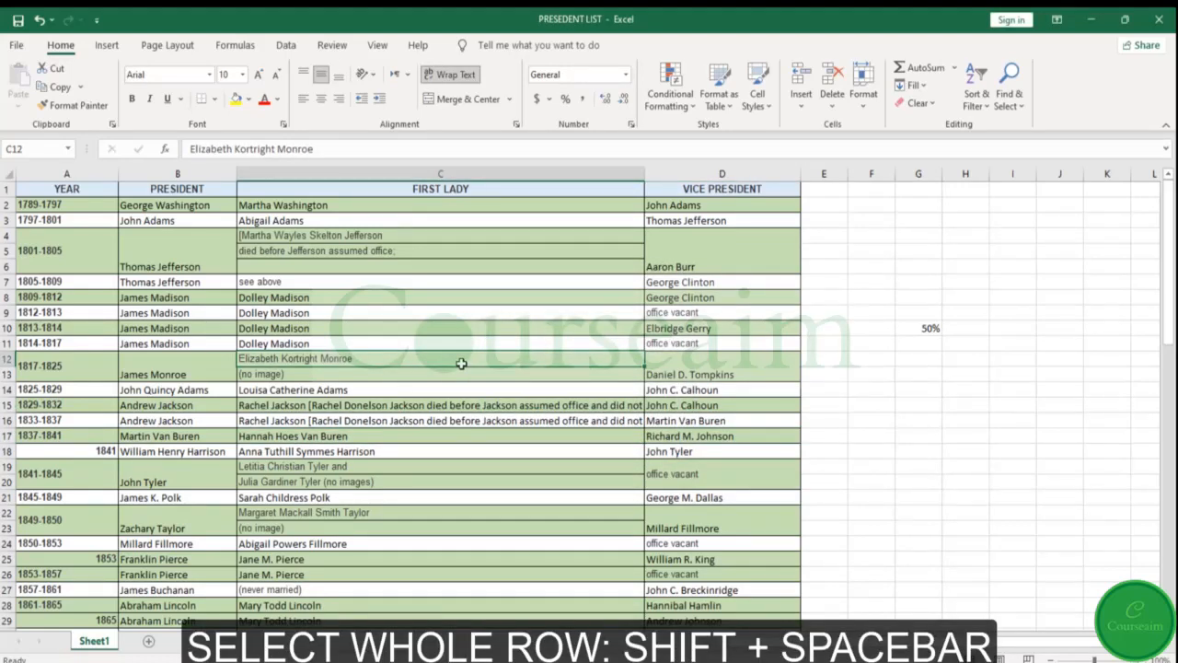
pyautogui.hotkey('shift', 'space')
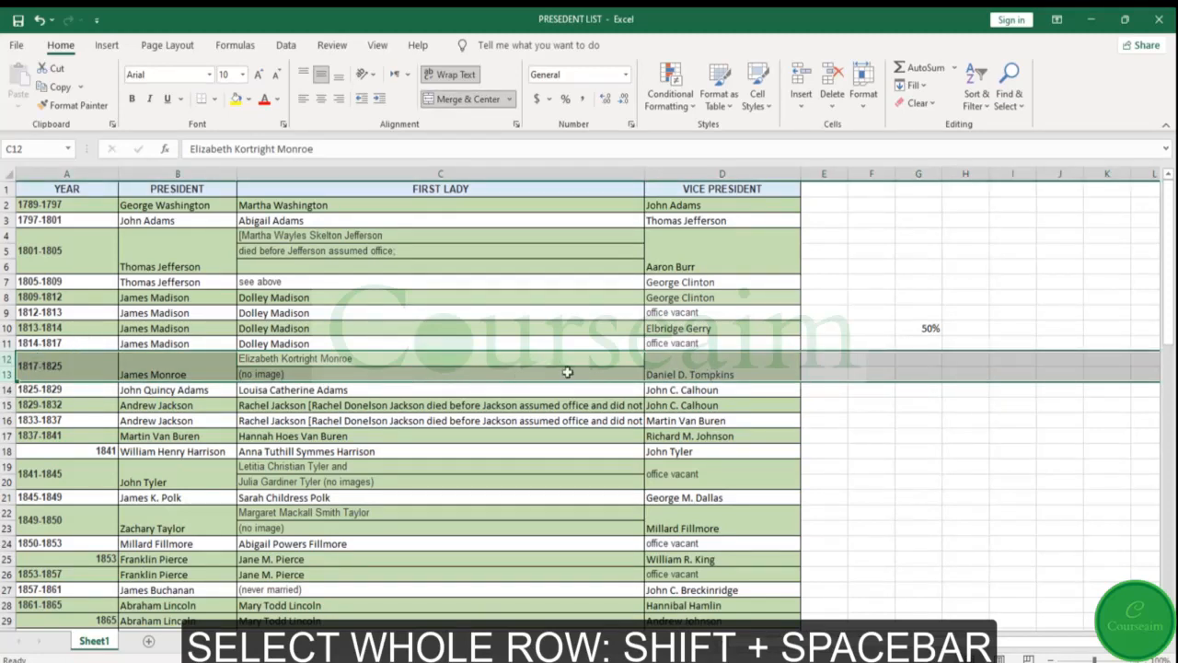
pyautogui.click(358, 328)
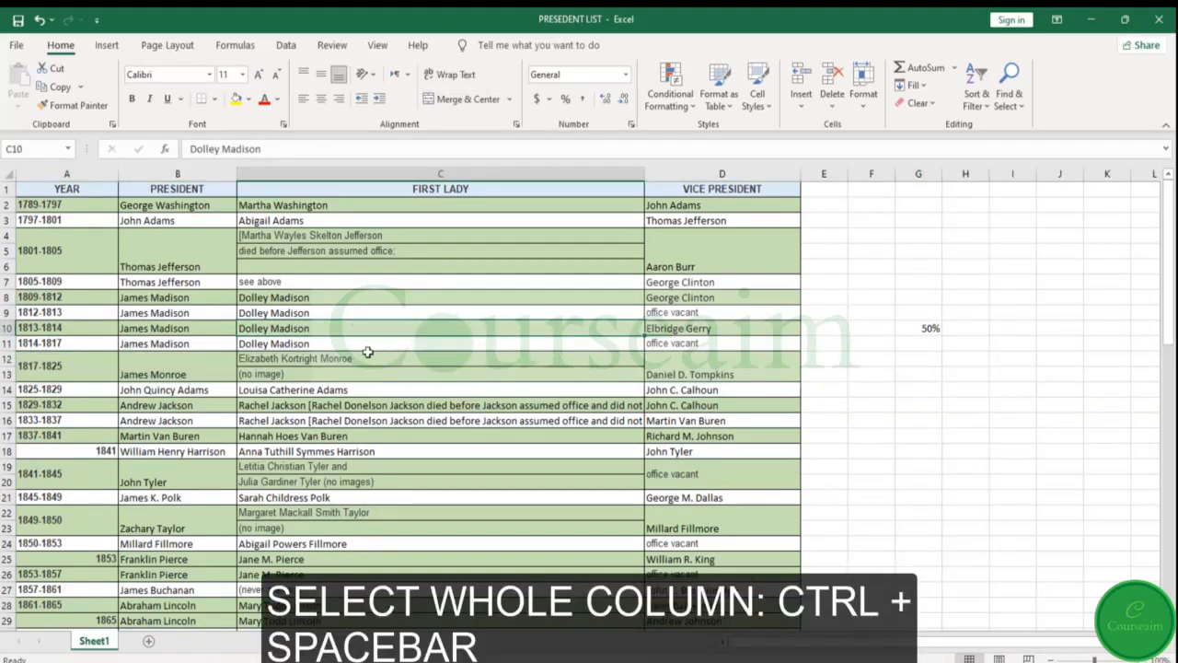
pyautogui.hotkey('ctrl', 'space')
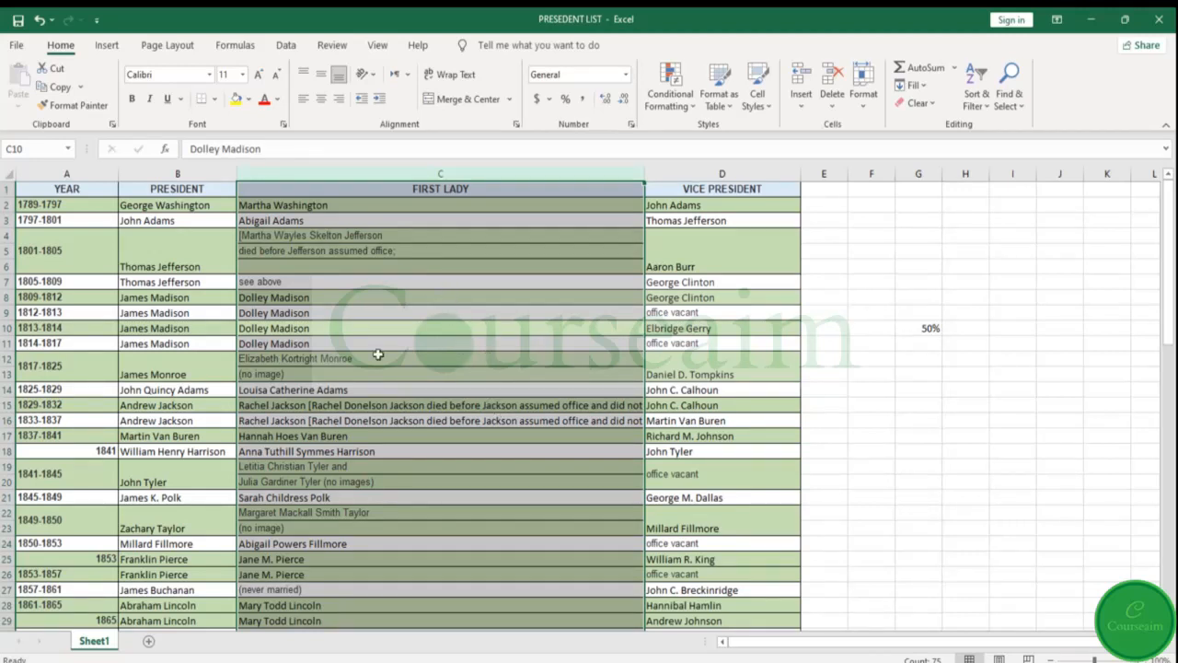
# View the Insert options for shifting cells or adding a row or column at cell C10, and cancel the dialog
pyautogui.click(427, 346)
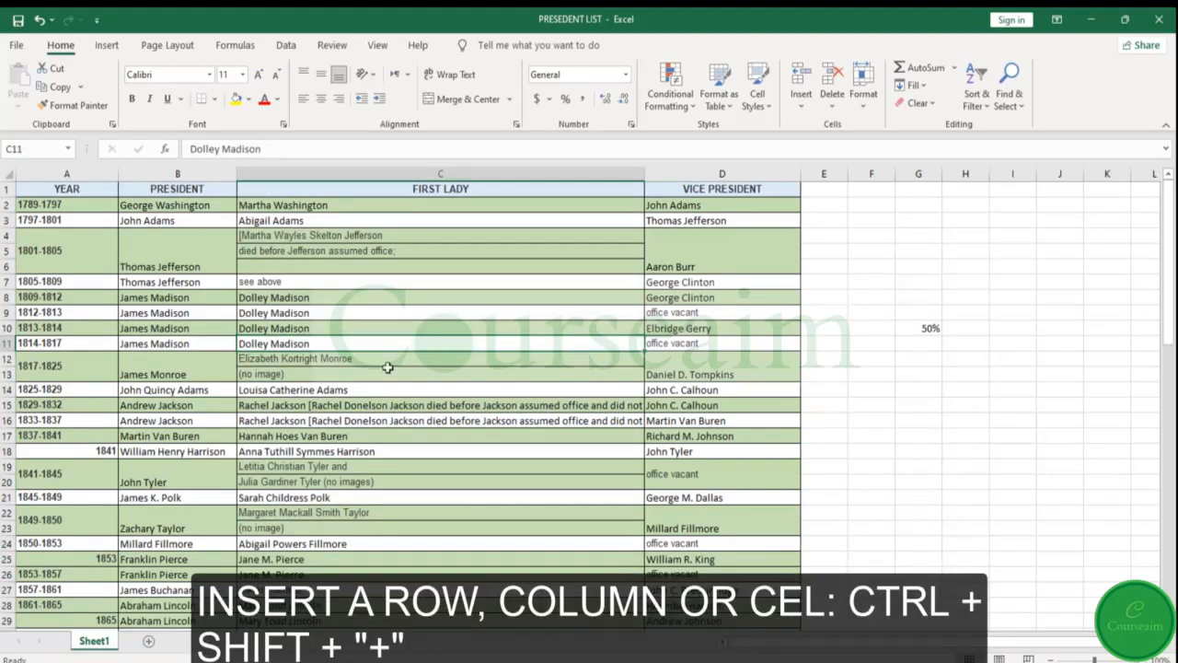
pyautogui.click(373, 328)
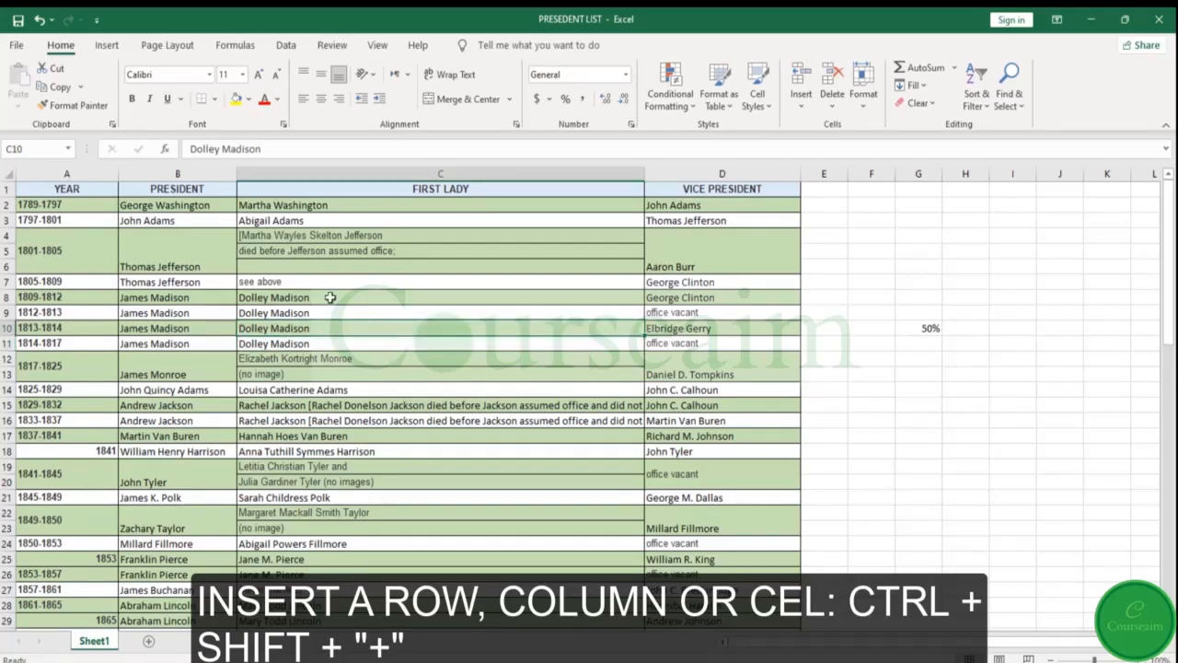
pyautogui.hotkey('ctrl', 'shift', '+')
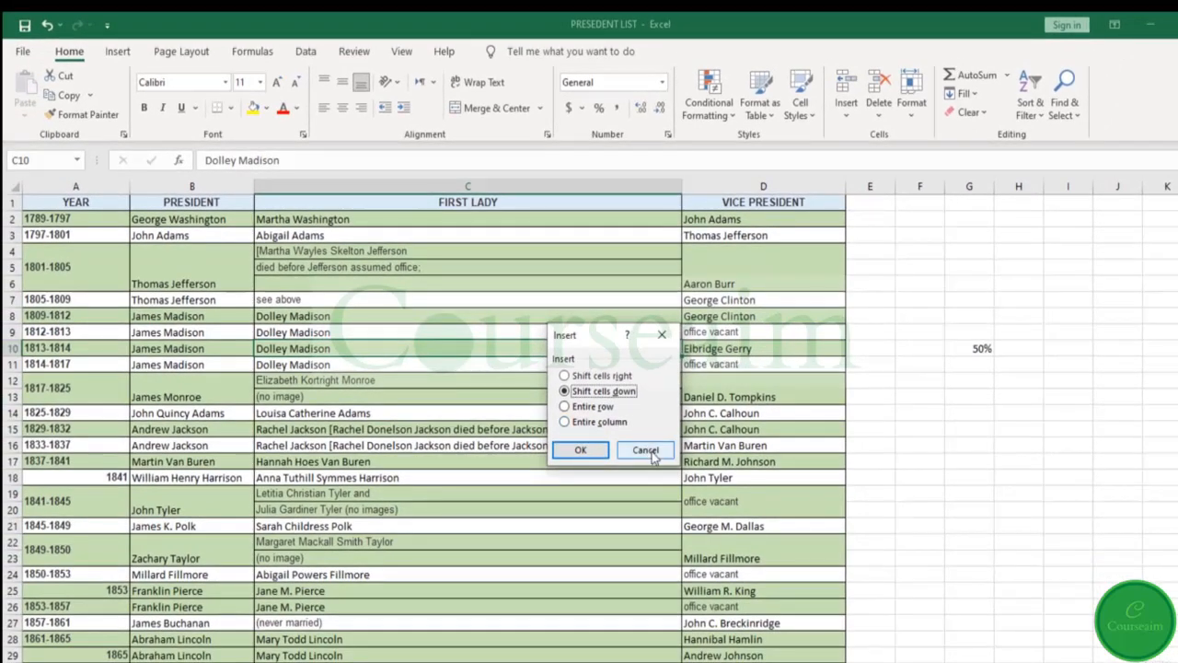
pyautogui.click(648, 455)
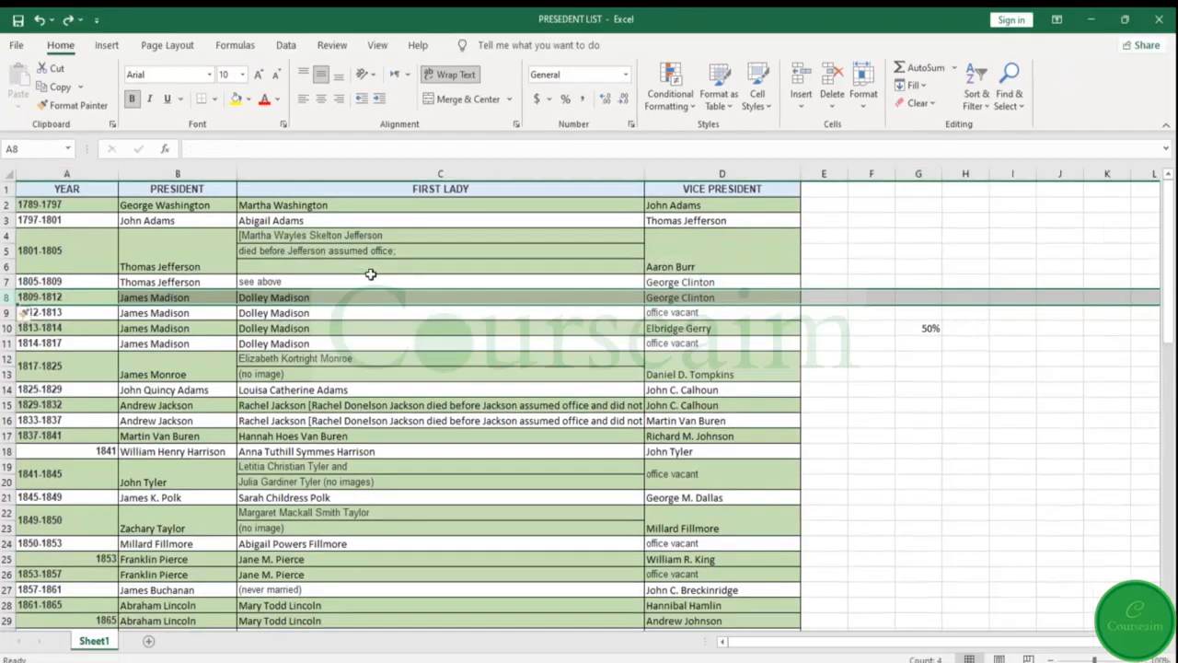
# Insert a blank row above row 8 and a blank column before the FIRST LADY column
pyautogui.hotkey('ctrl', 'shift', '+')
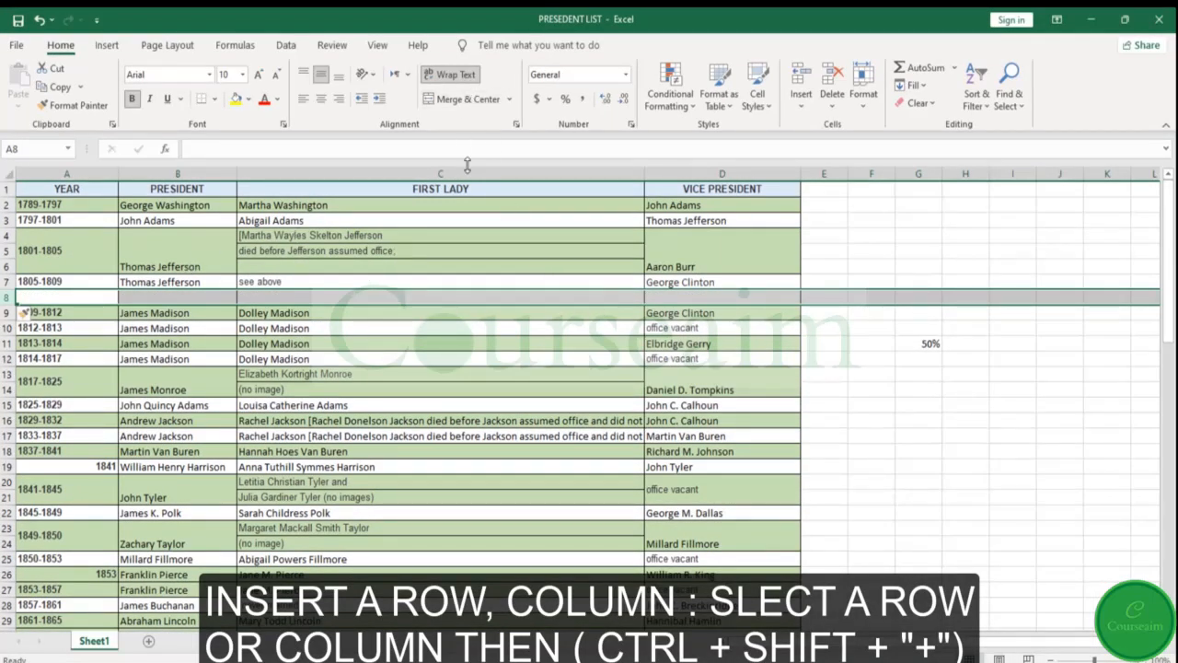
pyautogui.click(434, 174)
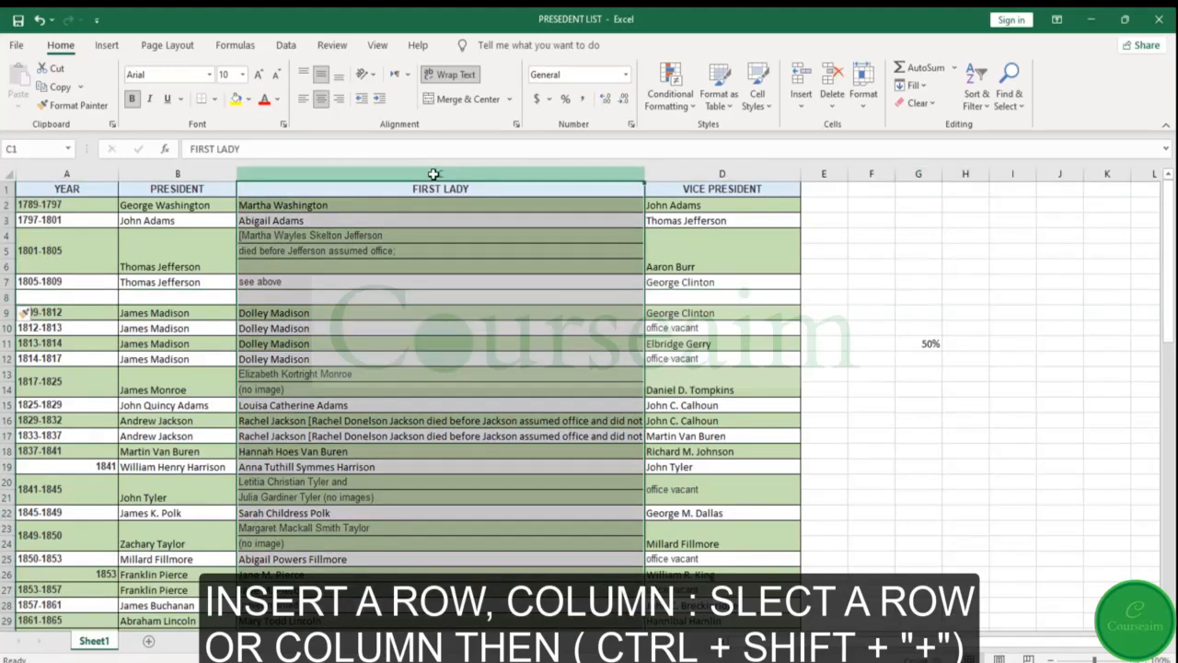
pyautogui.hotkey('ctrl', 'shift', '+')
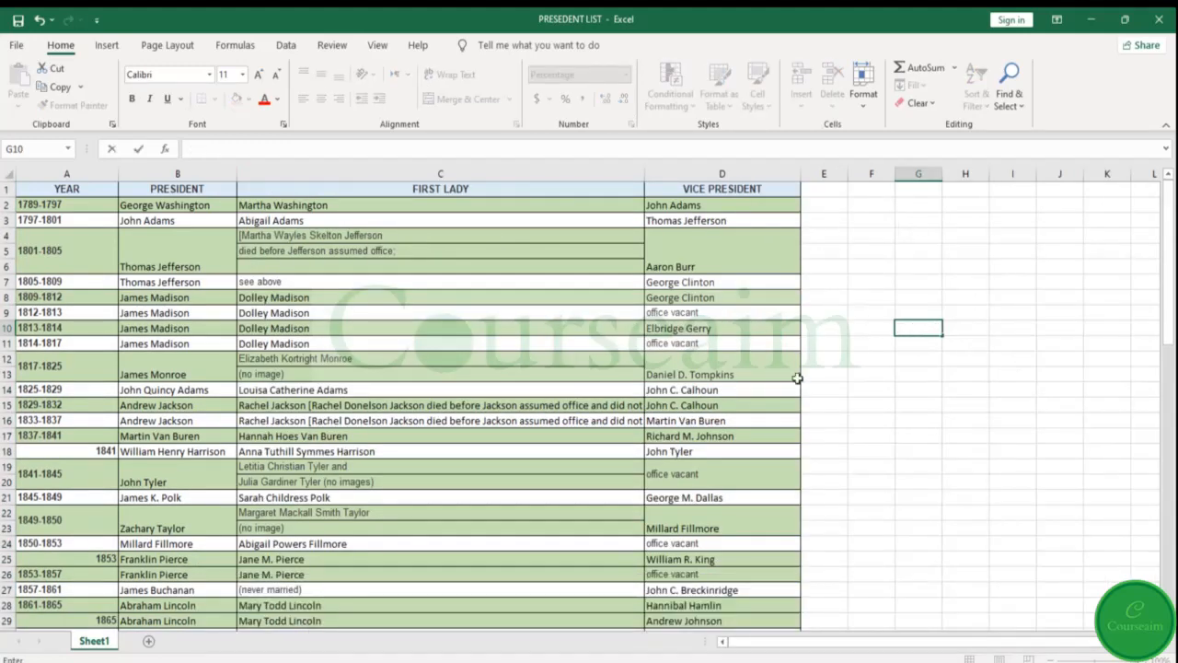
# Select cell D17, and open and cancel the Save As dialog for the workbook
pyautogui.click(718, 437)
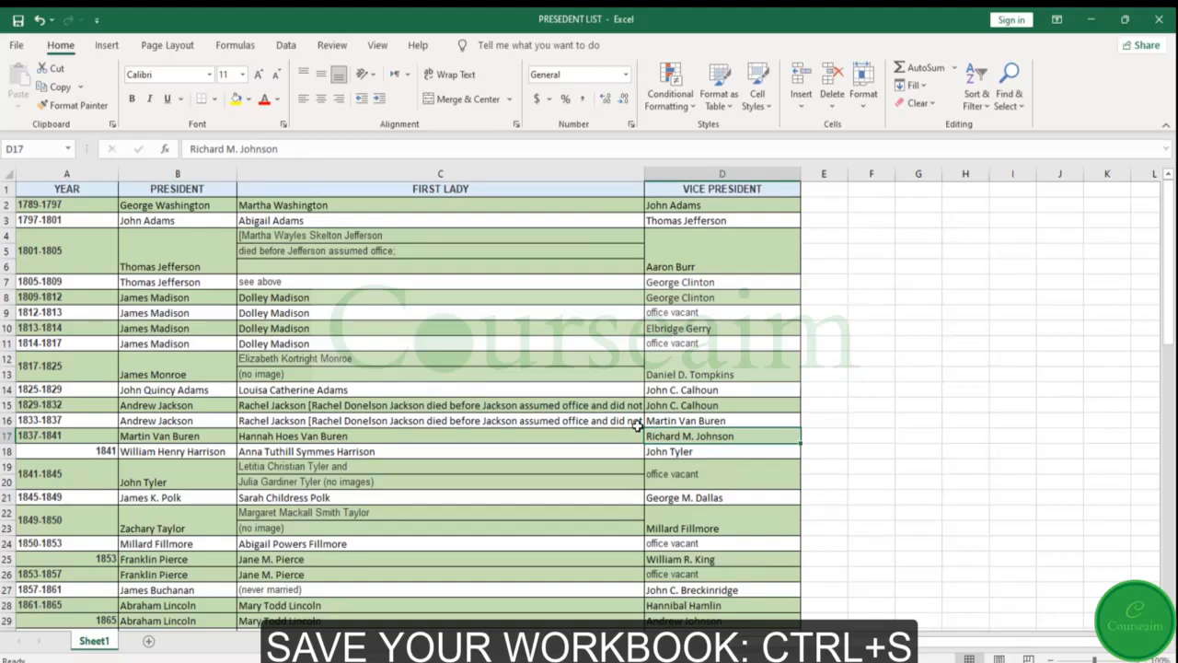
pyautogui.press('F12')
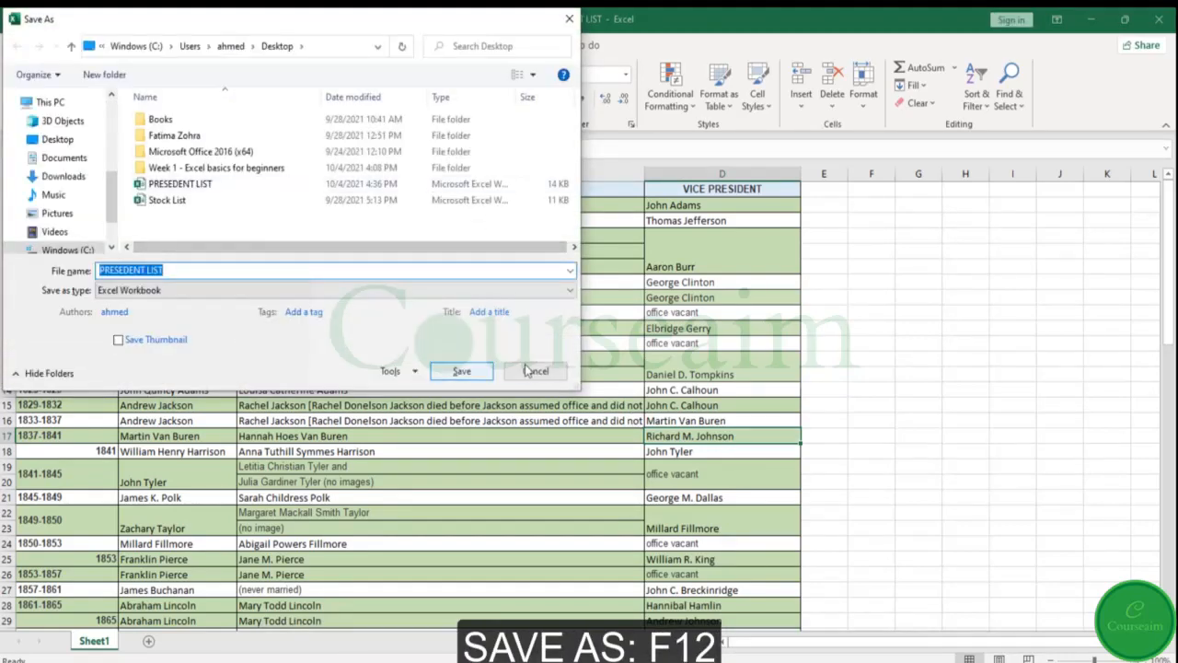
pyautogui.click(529, 370)
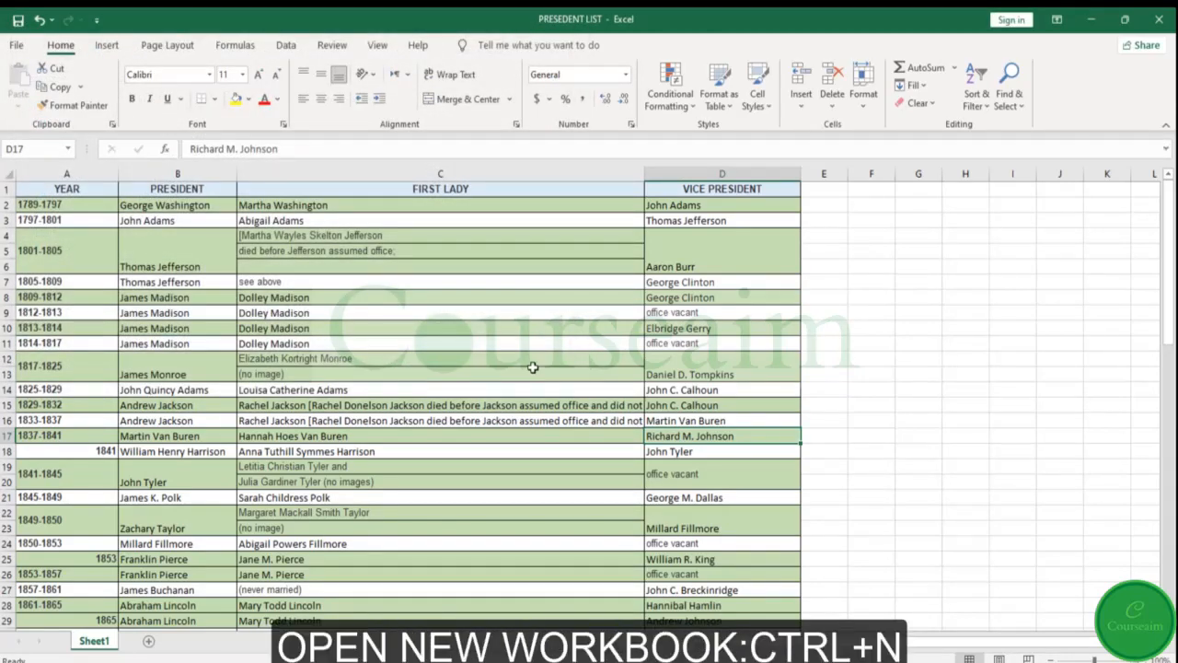
# Create a new blank workbook, view the Open and Home pages, and close the new workbook
pyautogui.hotkey('ctrl', 'n')
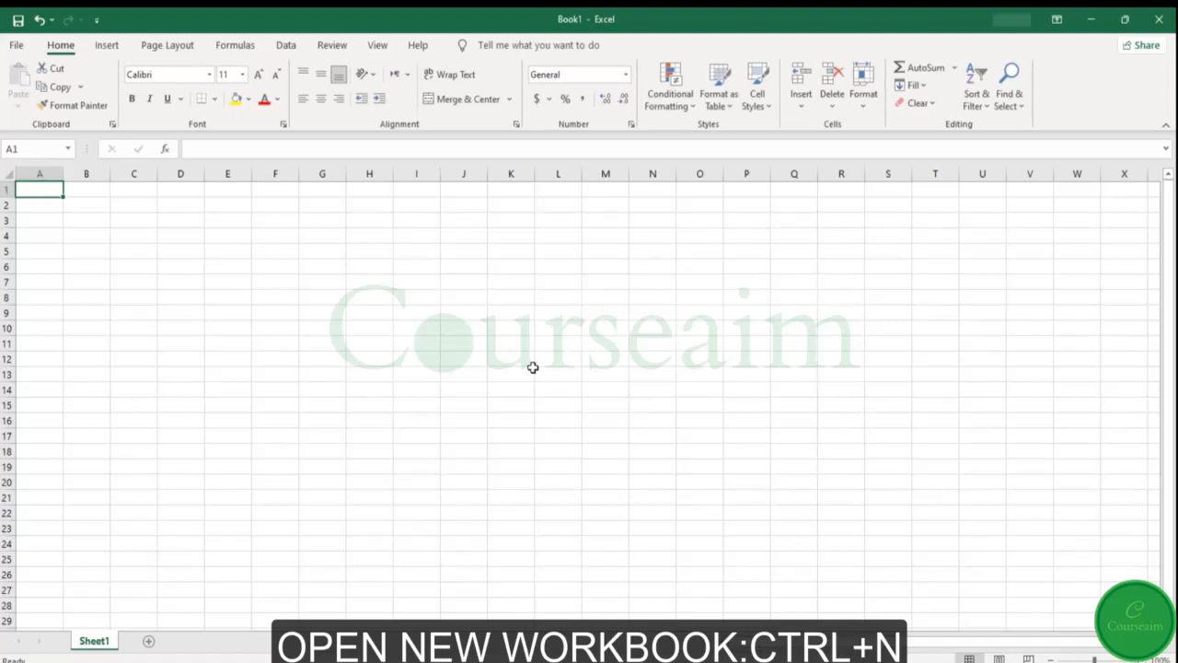
pyautogui.hotkey('ctrl', 'o')
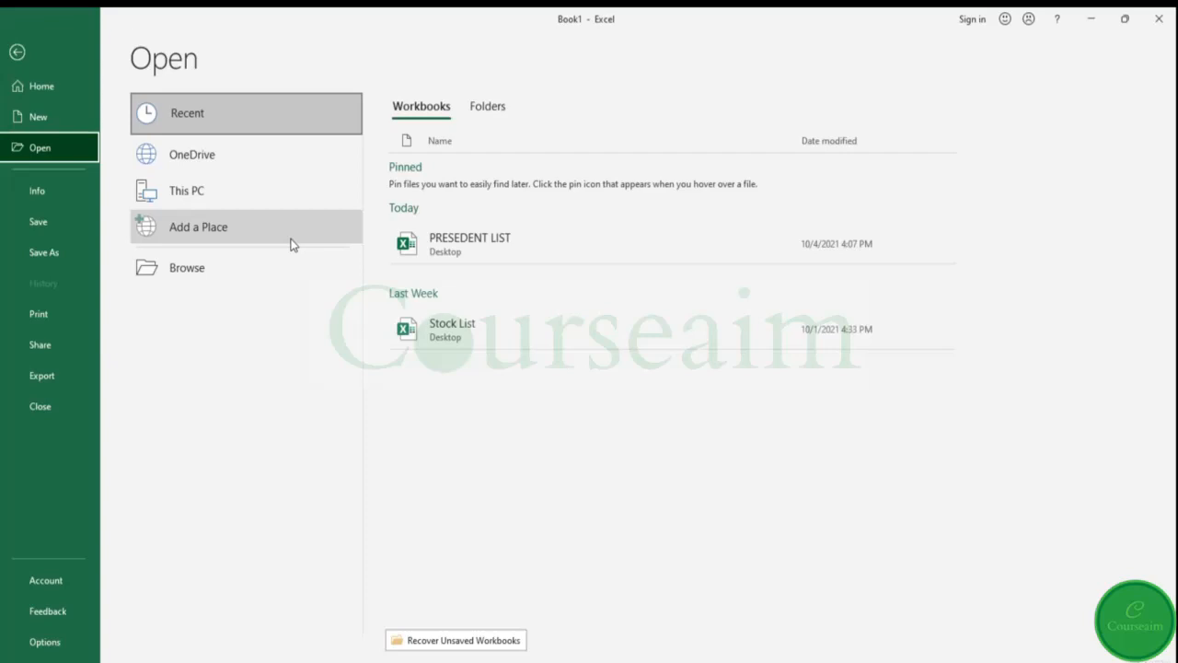
pyautogui.click(37, 92)
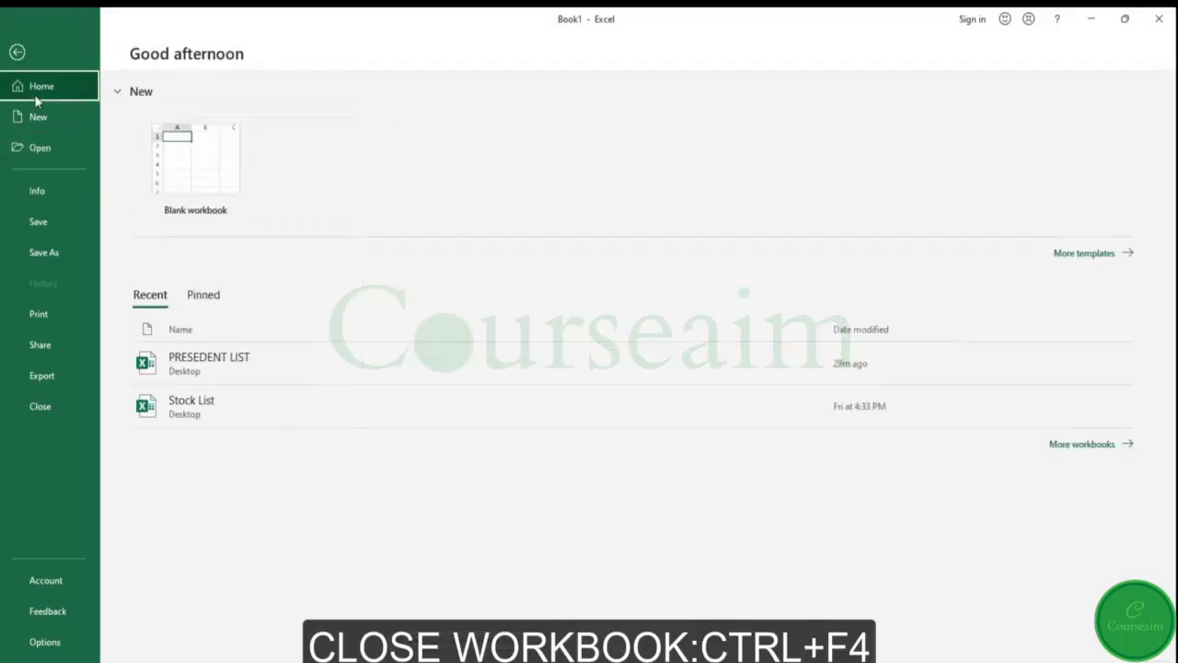
pyautogui.click(18, 54)
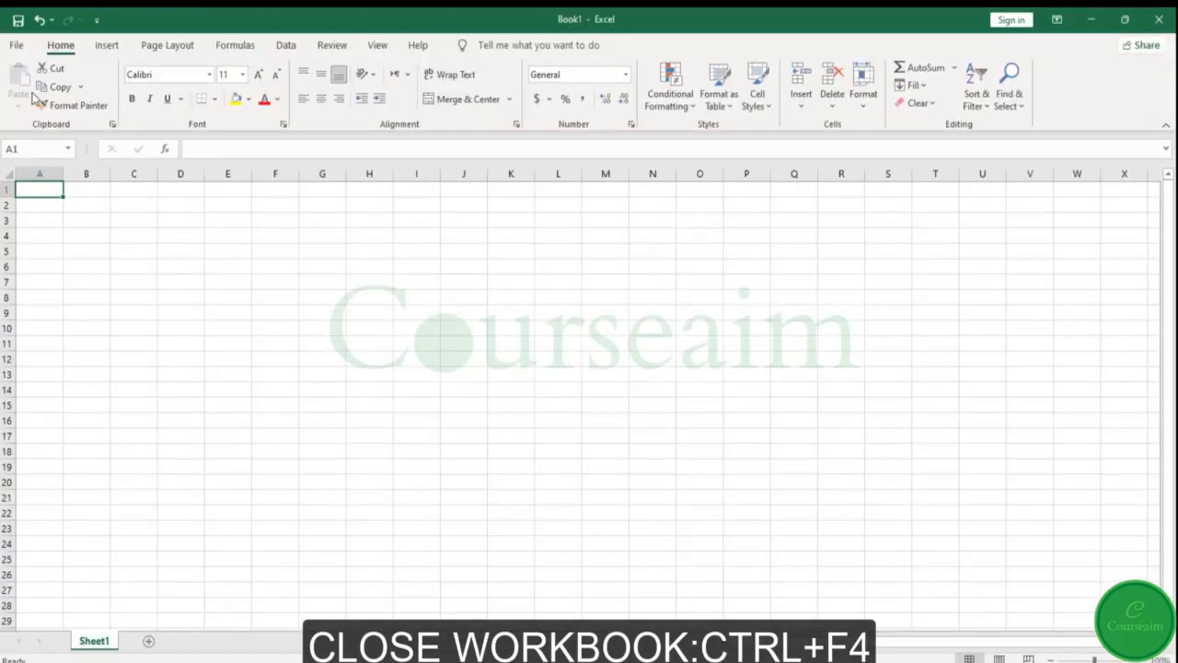
pyautogui.hotkey('ctrl', 'F4')
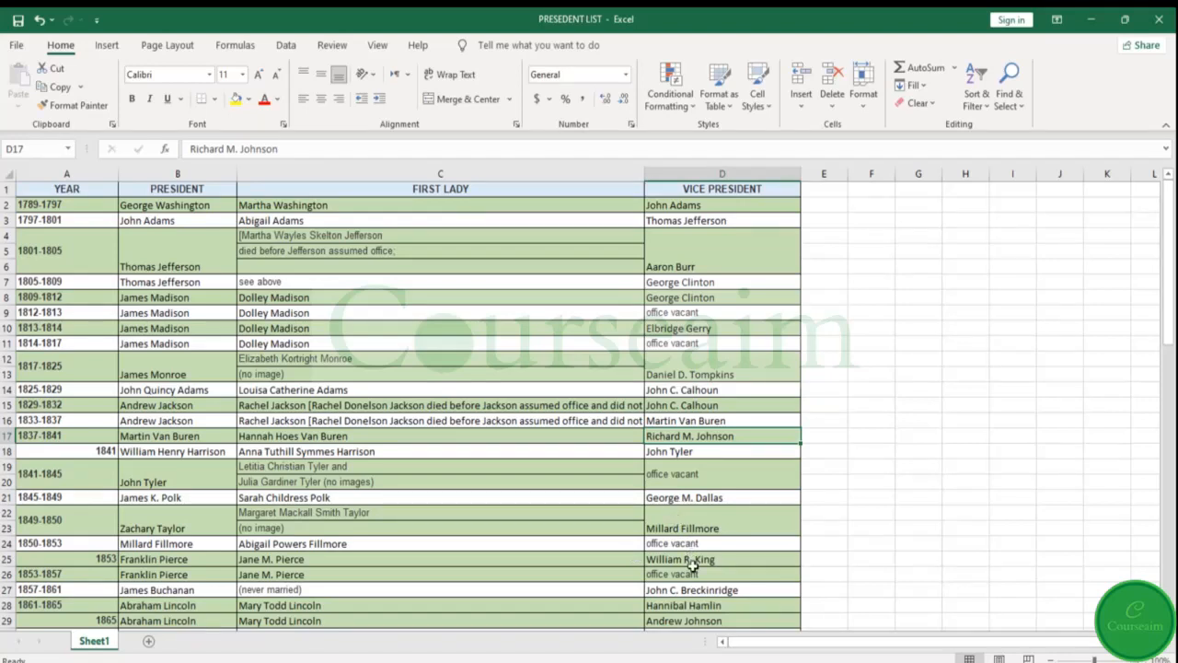
# Insert the current date, 10/4/2021, in cell G3
pyautogui.click(910, 222)
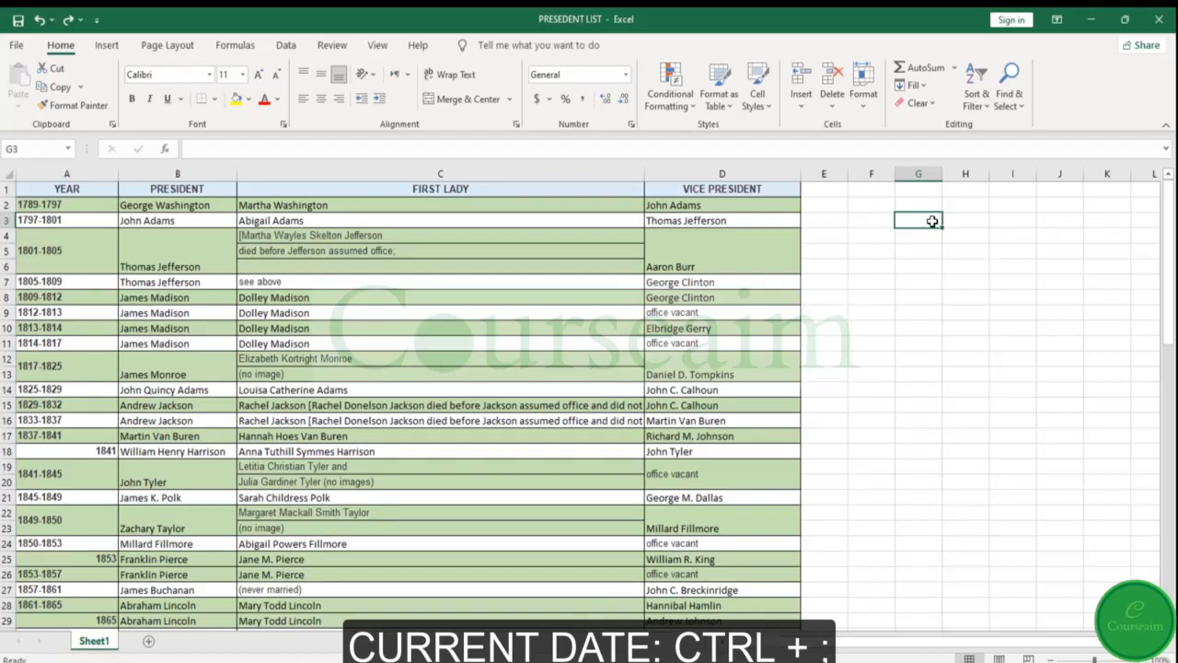
pyautogui.hotkey('ctrl', ';')
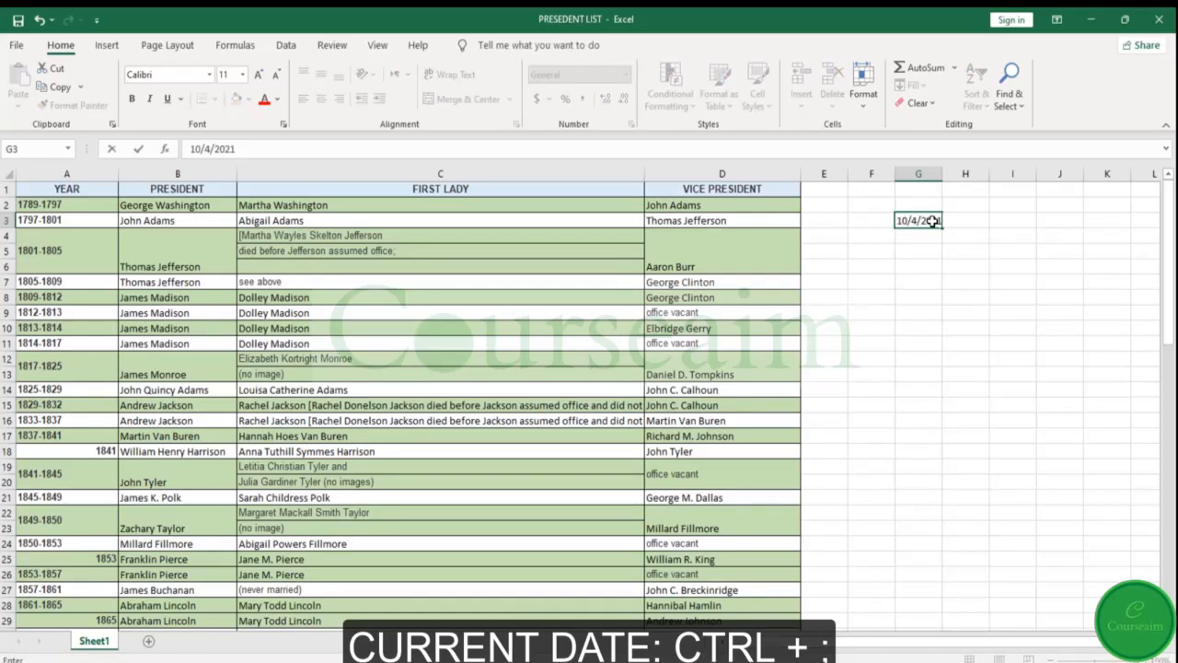
pyautogui.press('Return')
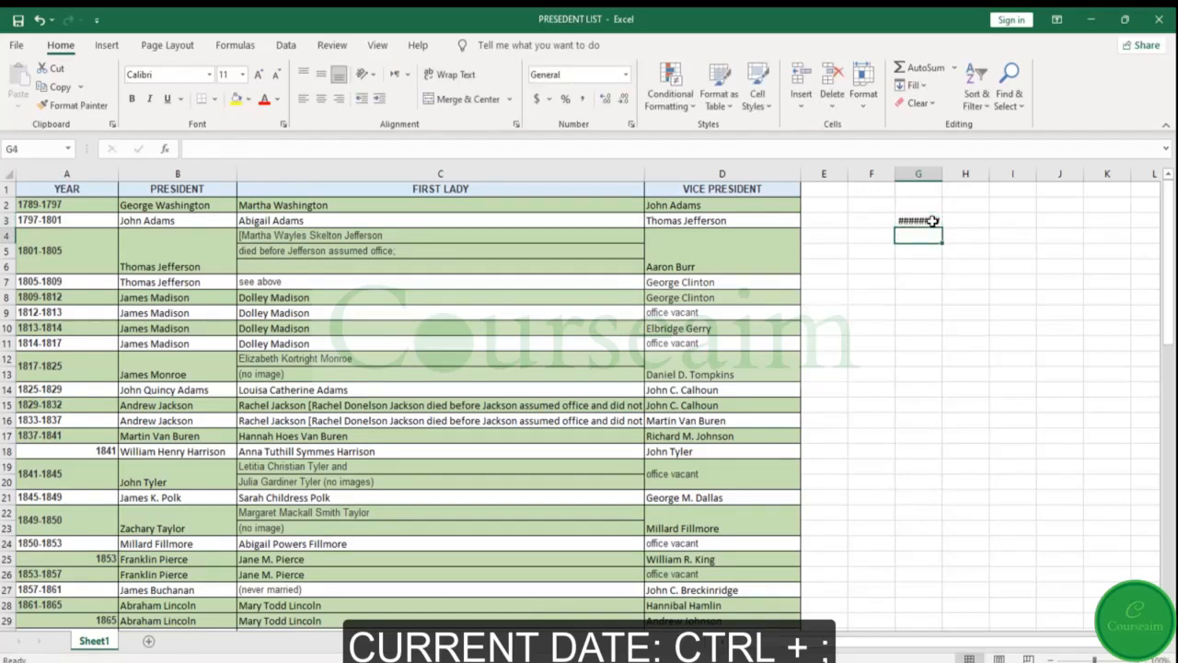
# Widen column G so that the full date in cell G3 fits
pyautogui.click(926, 224)
pyautogui.doubleClick(926, 221)
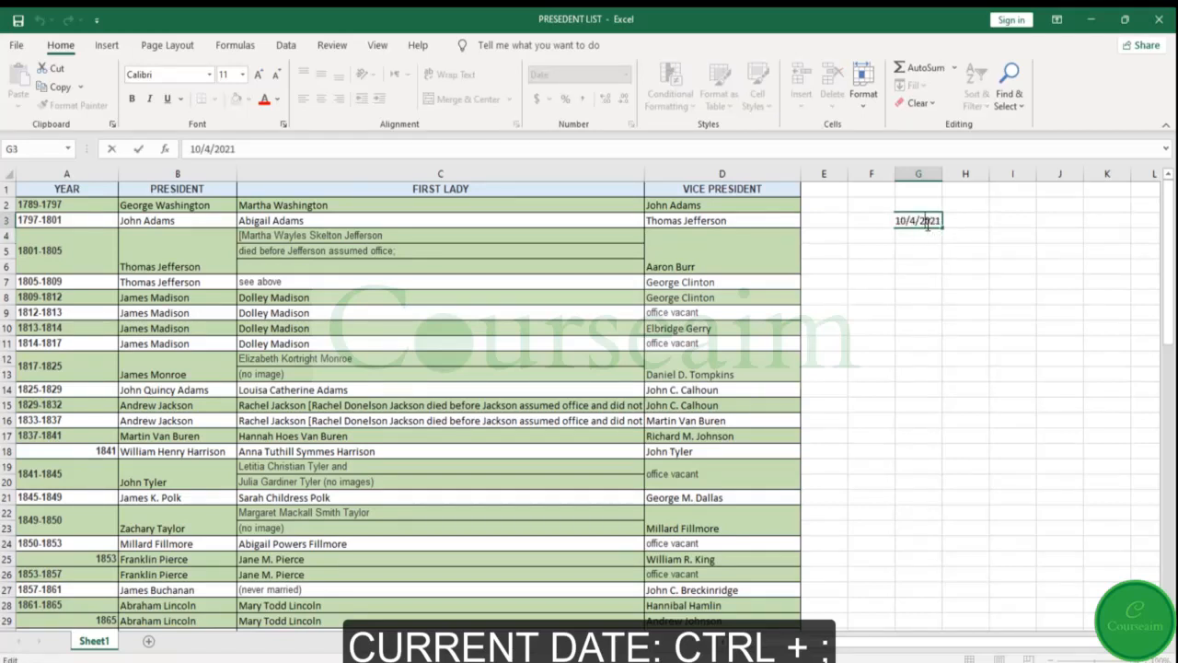
pyautogui.click(930, 173)
pyautogui.moveTo(942, 173); pyautogui.dragTo(964, 173)
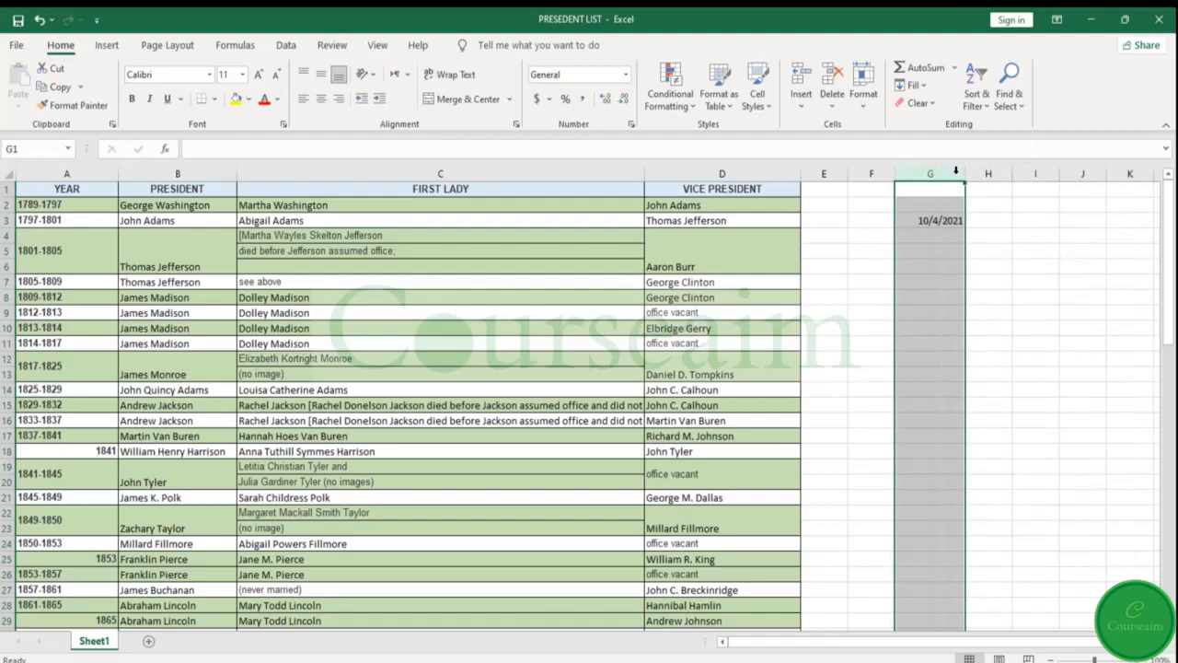
# Insert the current time, 4:38 PM, in cell G4
pyautogui.click(923, 234)
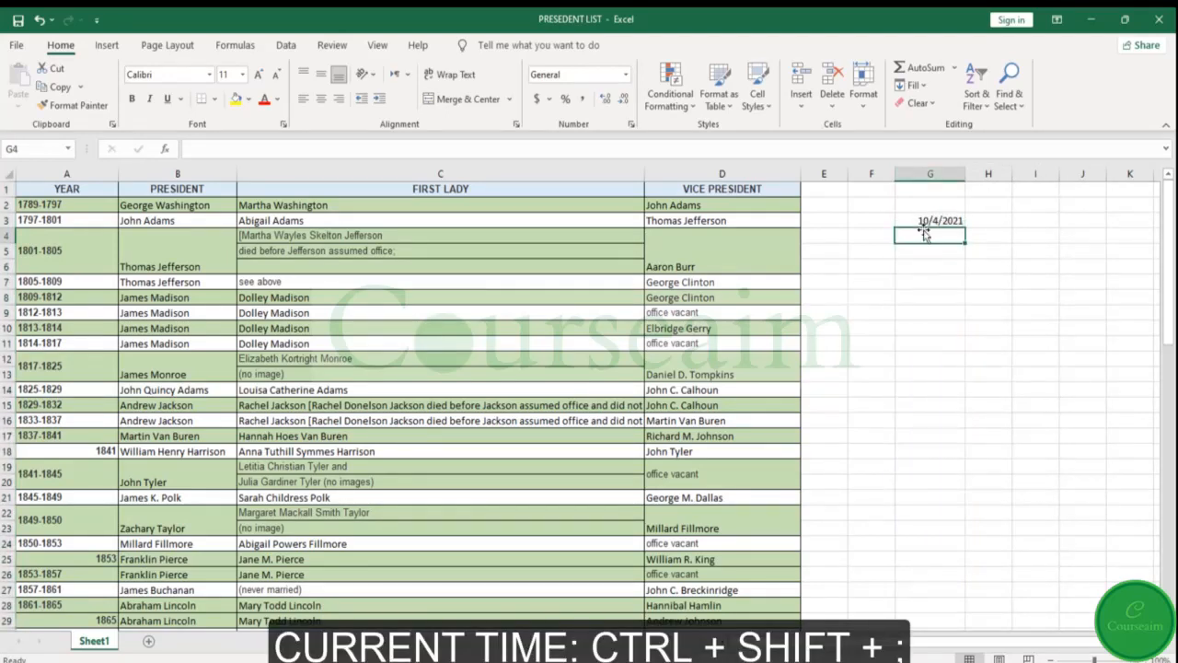
pyautogui.hotkey('ctrl', 'shift', ';')
pyautogui.click(909, 251)
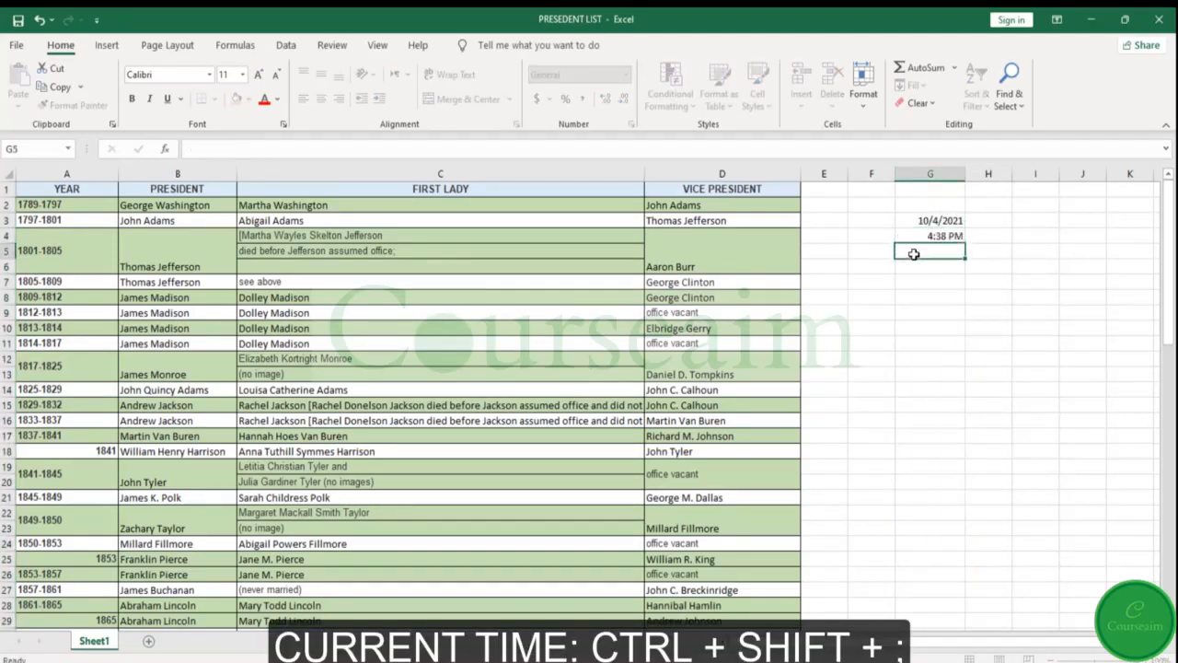